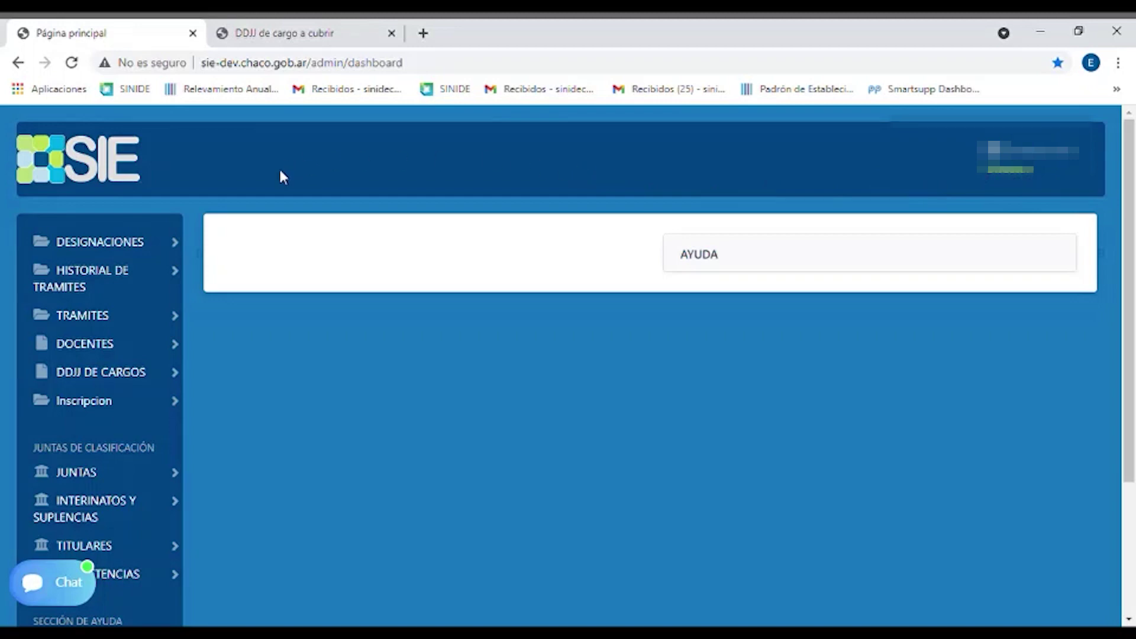
Under Designaciones > DDJJ de cargos a cubrir, start a 'Nueva DDJJ del cargo a cubrir turno Mañana y Tarde'
{"action": "left_click", "coordinate": [158, 241]}
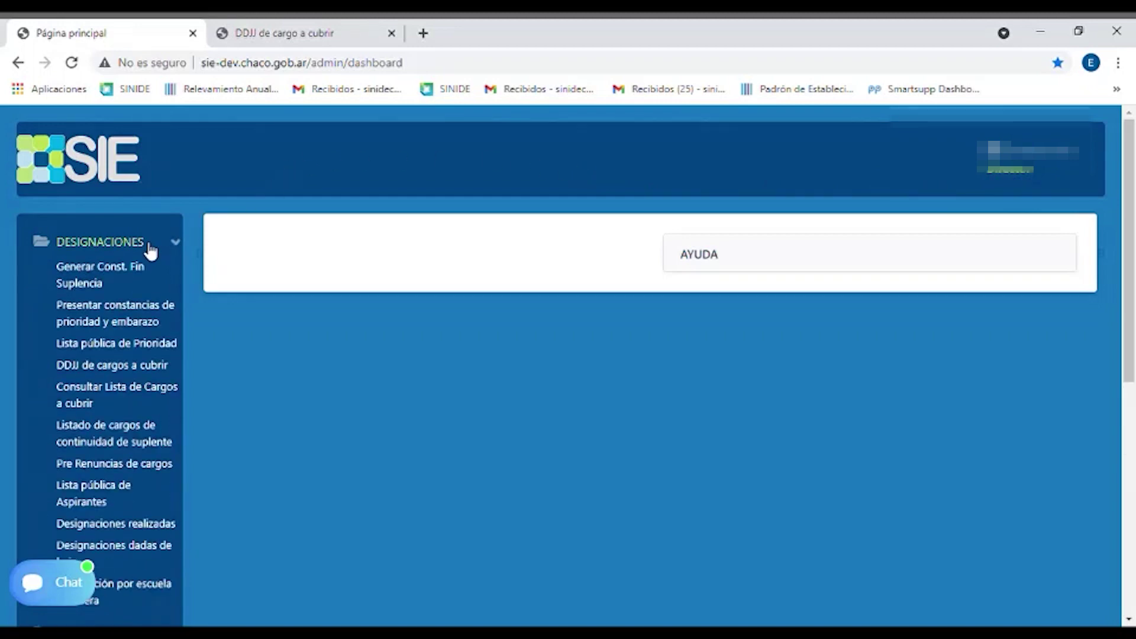
{"action": "scroll", "coordinate": [154, 254], "scroll_direction": "down", "scroll_amount": 3}
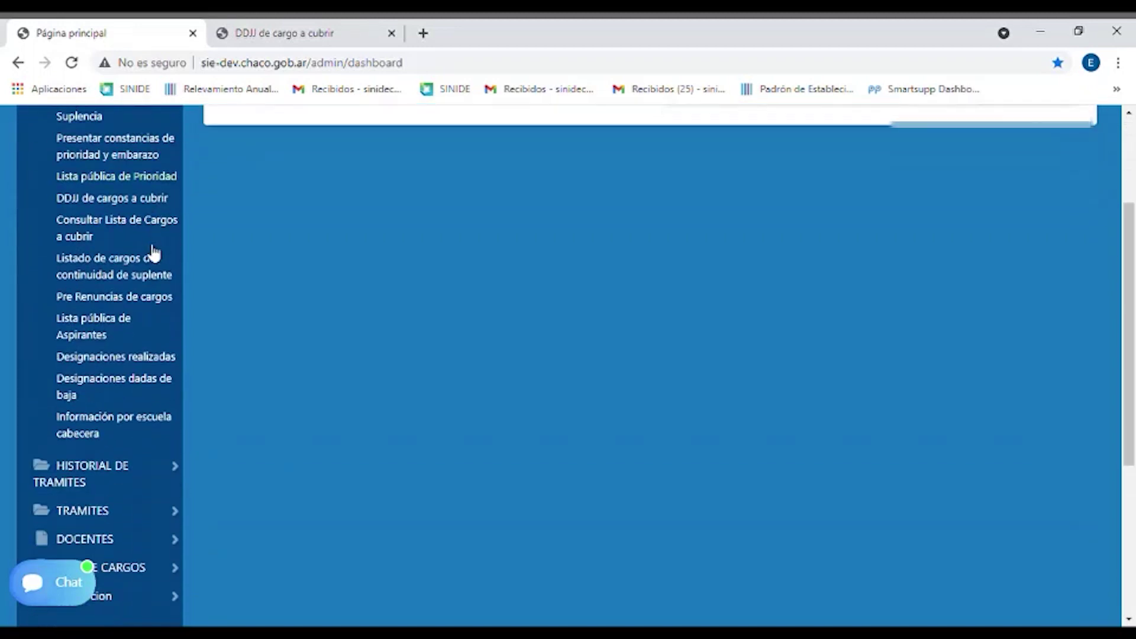
{"action": "left_click", "coordinate": [108, 200]}
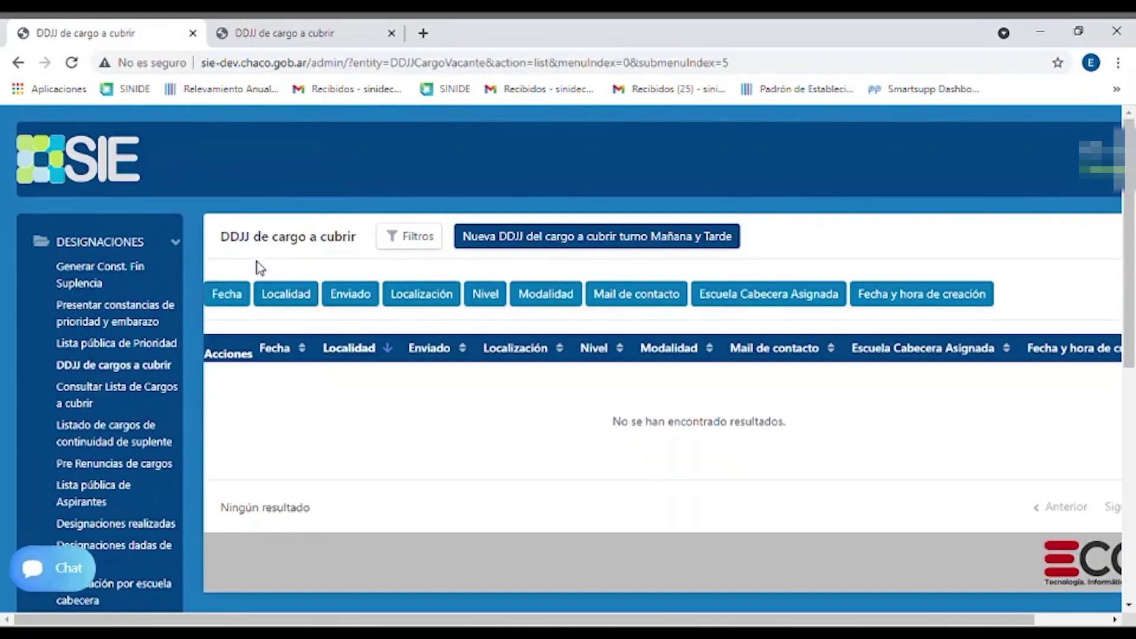
{"action": "left_click", "coordinate": [545, 237]}
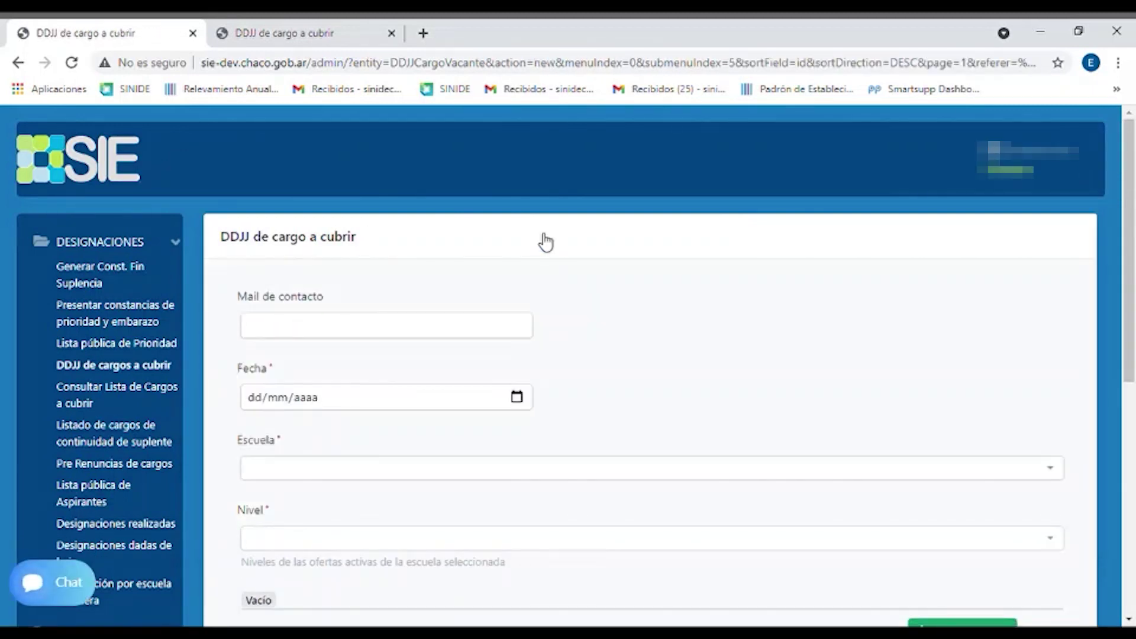
Fill in the contact e-mail from the suggestion and set Fecha to 02/04/2021
{"action": "scroll", "coordinate": [540, 241], "scroll_direction": "down", "scroll_amount": 1}
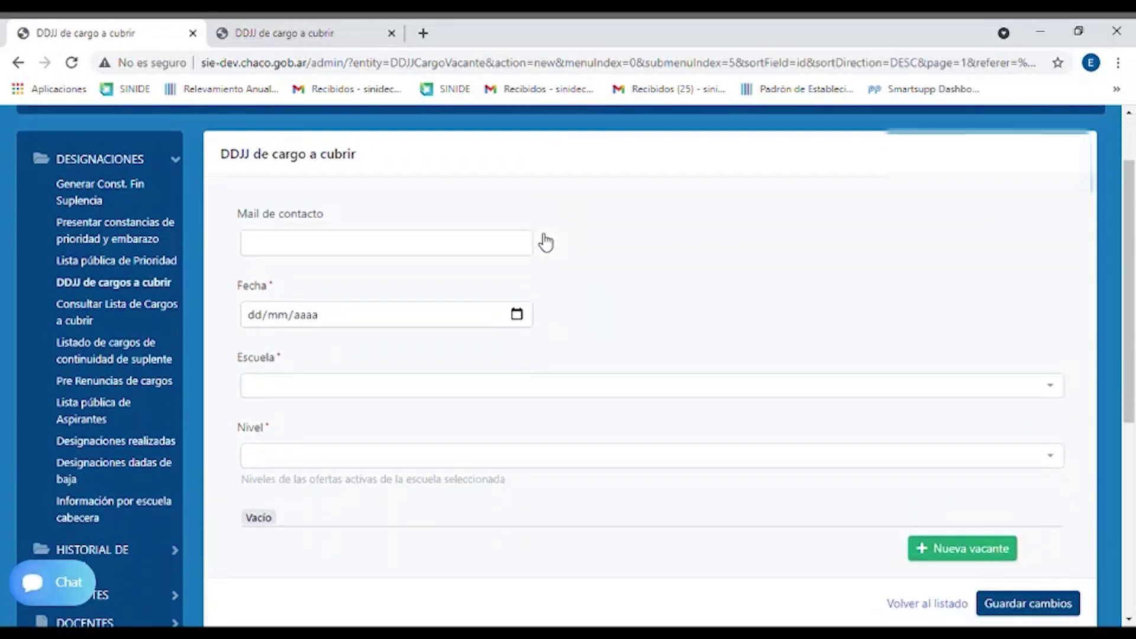
{"action": "left_click", "coordinate": [414, 249]}
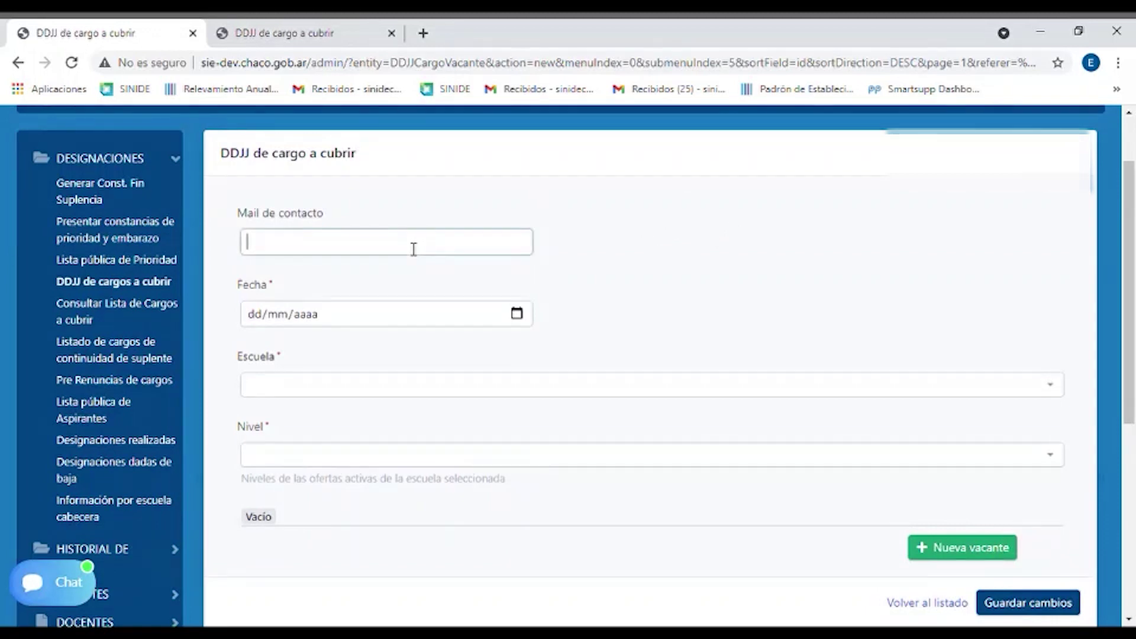
{"action": "left_click", "coordinate": [344, 276]}
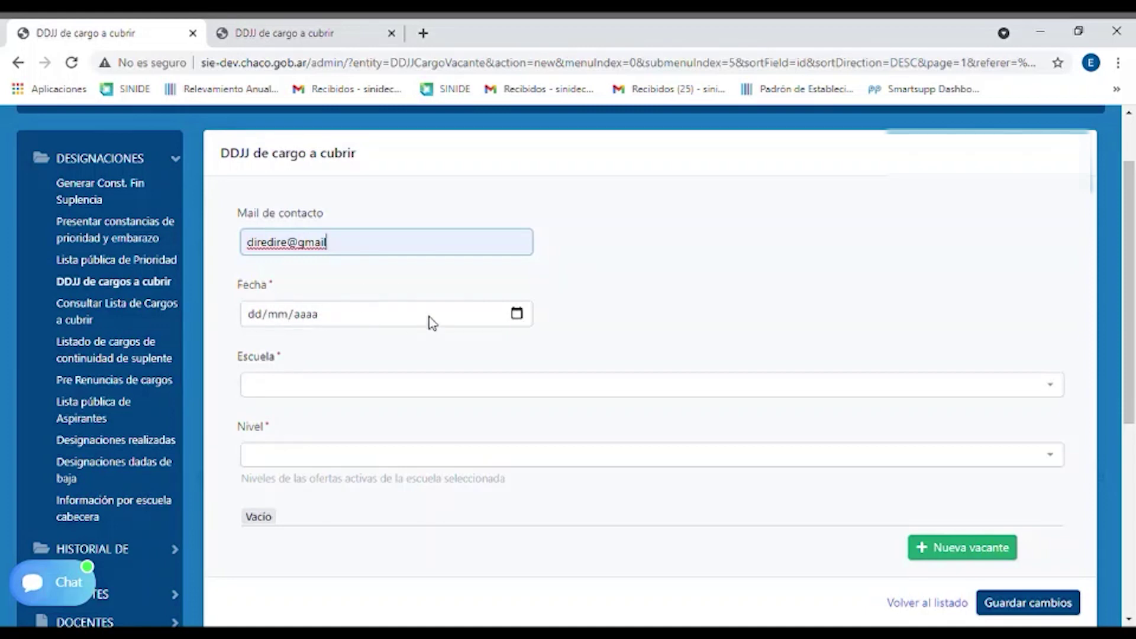
{"action": "left_click", "coordinate": [518, 315]}
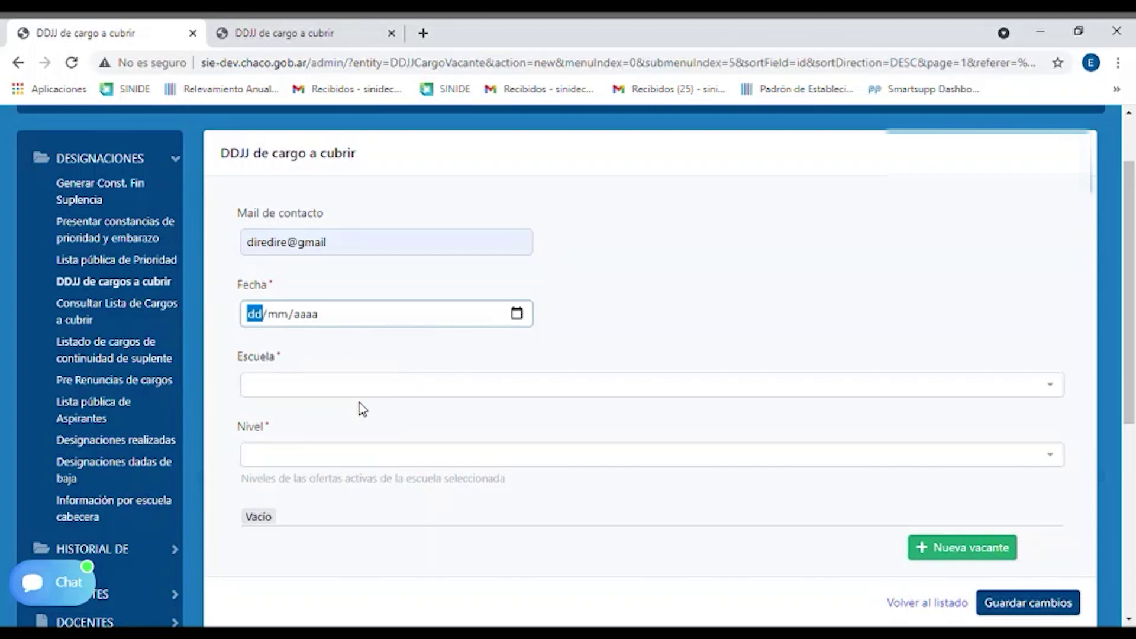
{"action": "type", "text": "01/04/2021"}
{"action": "left_click", "coordinate": [623, 325]}
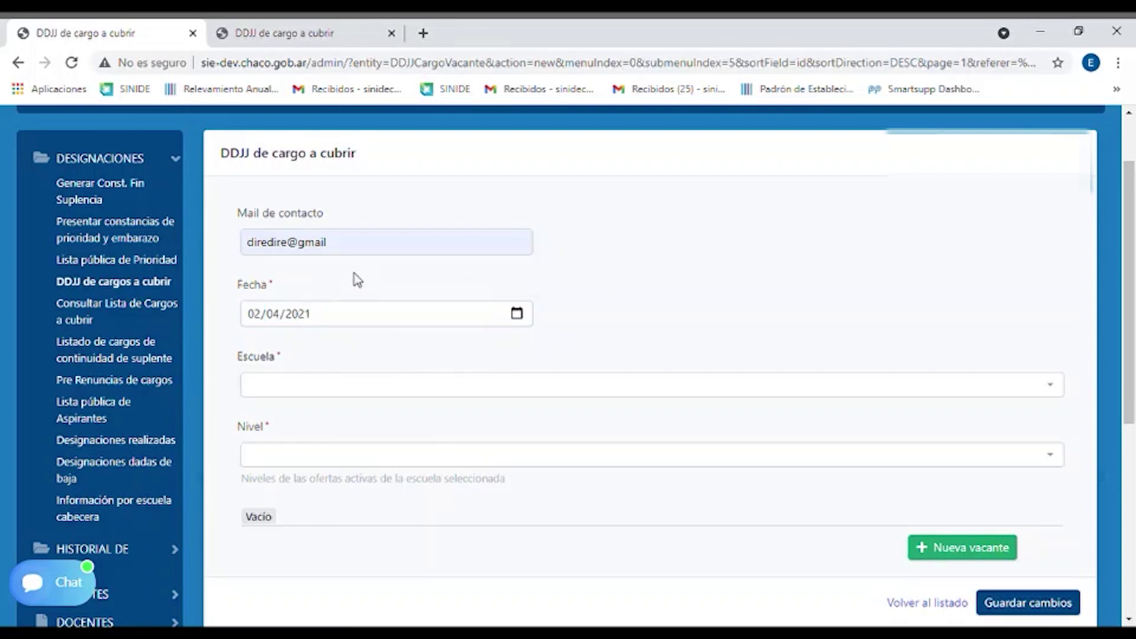
Search '220' in Escuela and pick the school, then set Nivel to Primario - Modalidad :Común
{"action": "scroll", "coordinate": [358, 279], "scroll_direction": "down", "scroll_amount": 3}
{"action": "left_click", "coordinate": [392, 220]}
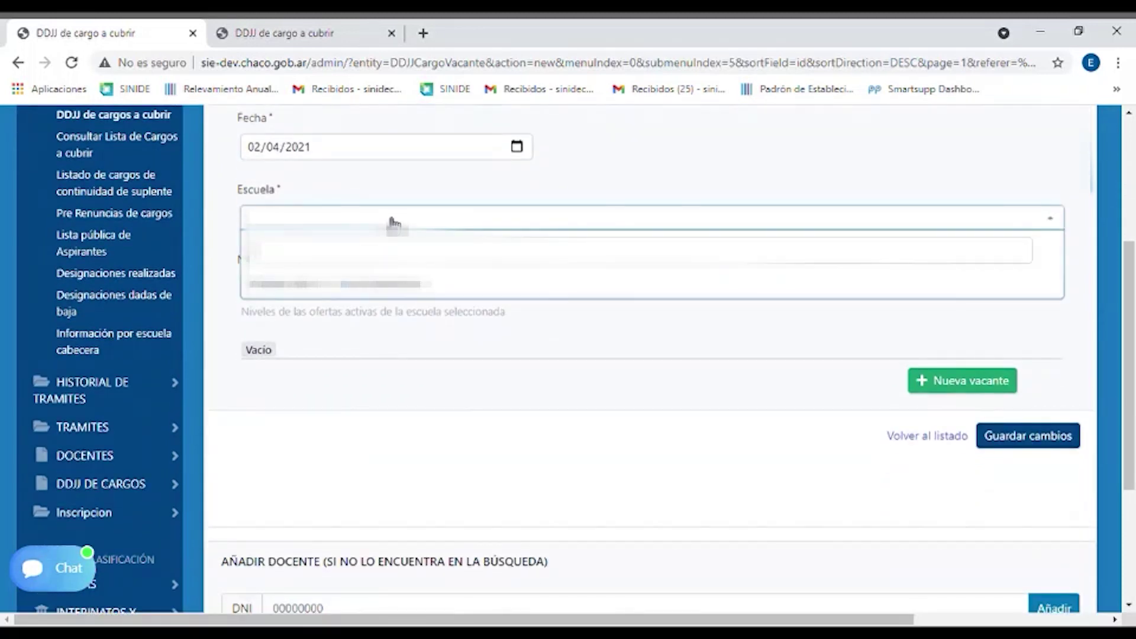
{"action": "type", "text": "220"}
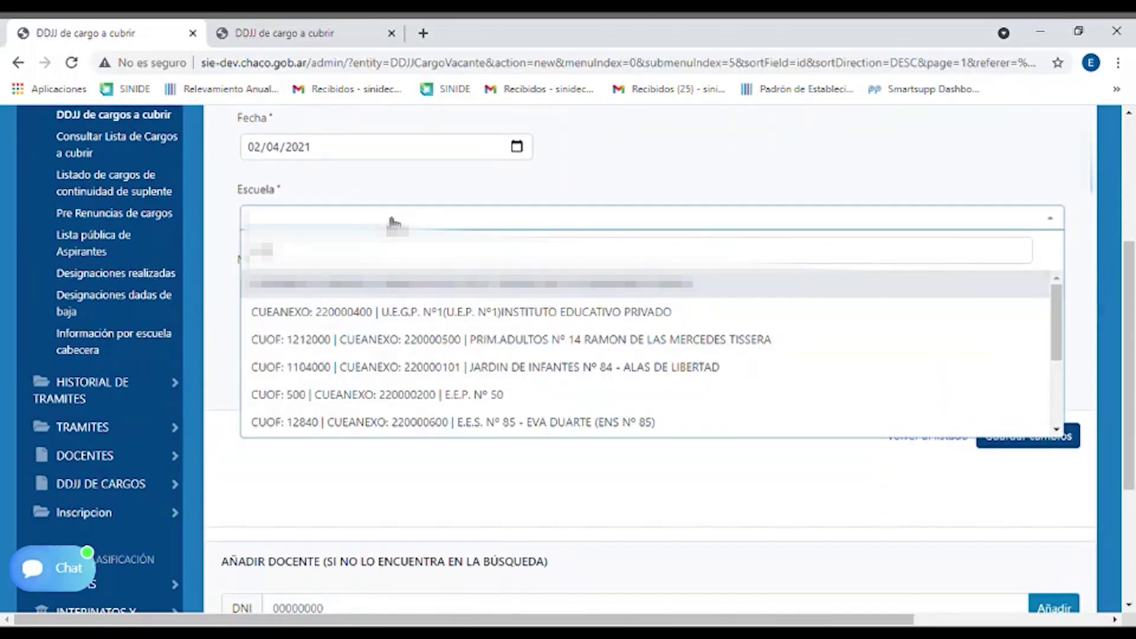
{"action": "left_click", "coordinate": [403, 311]}
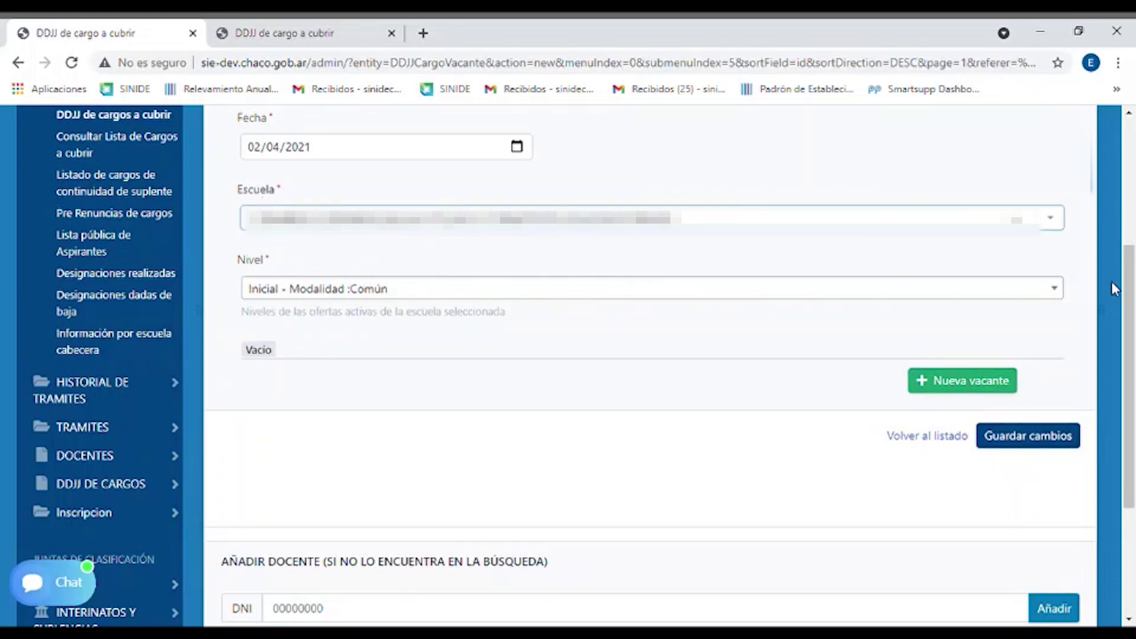
{"action": "left_click", "coordinate": [1056, 302]}
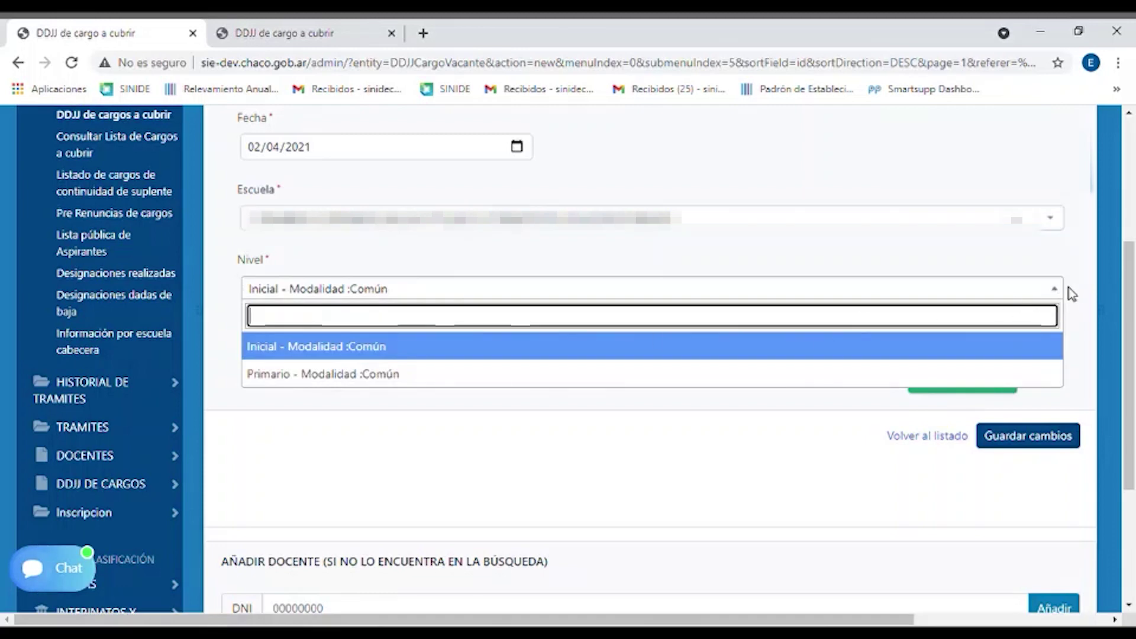
{"action": "left_click", "coordinate": [1064, 293]}
{"action": "left_click", "coordinate": [1062, 294]}
{"action": "left_click", "coordinate": [372, 374]}
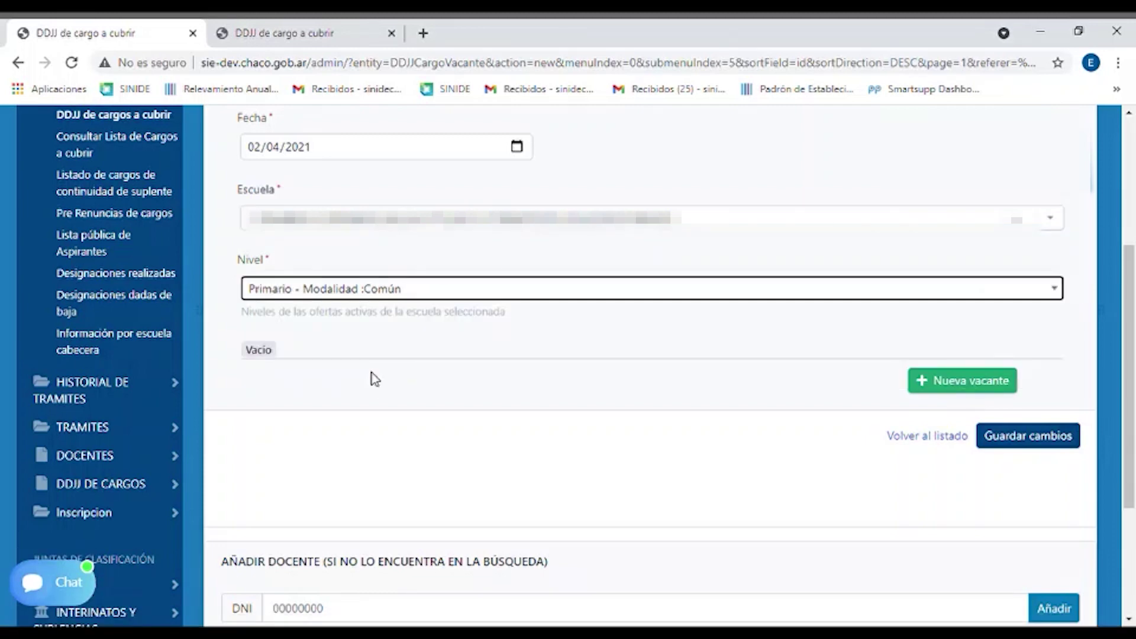
{"action": "scroll", "coordinate": [402, 365], "scroll_direction": "up", "scroll_amount": 3}
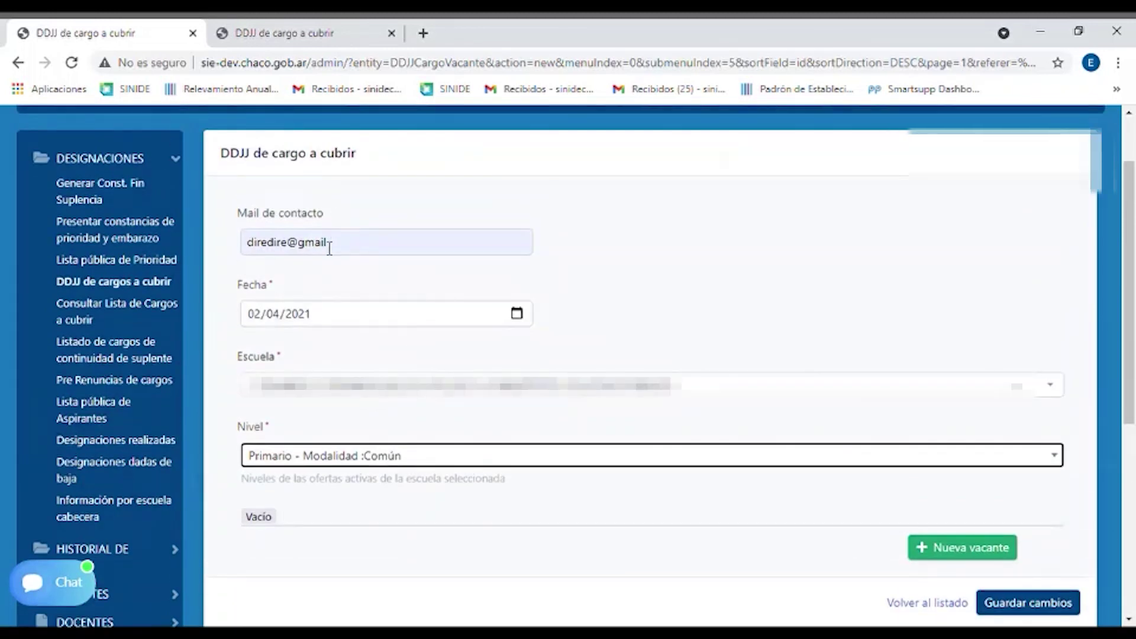
{"action": "scroll", "coordinate": [358, 273], "scroll_direction": "down", "scroll_amount": 2}
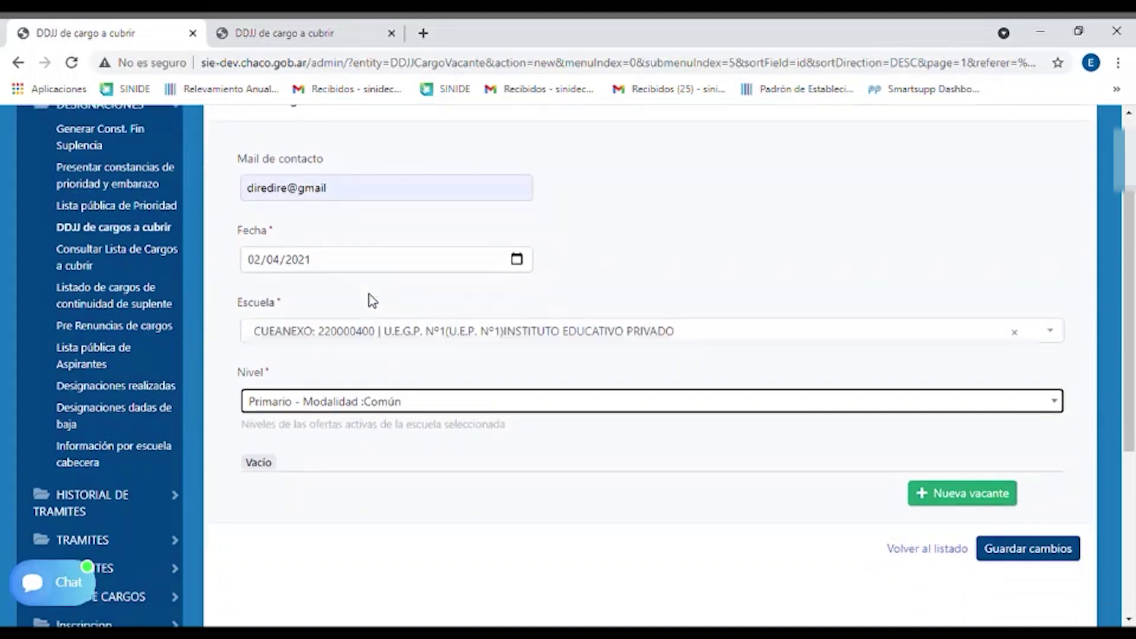
{"action": "scroll", "coordinate": [365, 278], "scroll_direction": "down", "scroll_amount": 3}
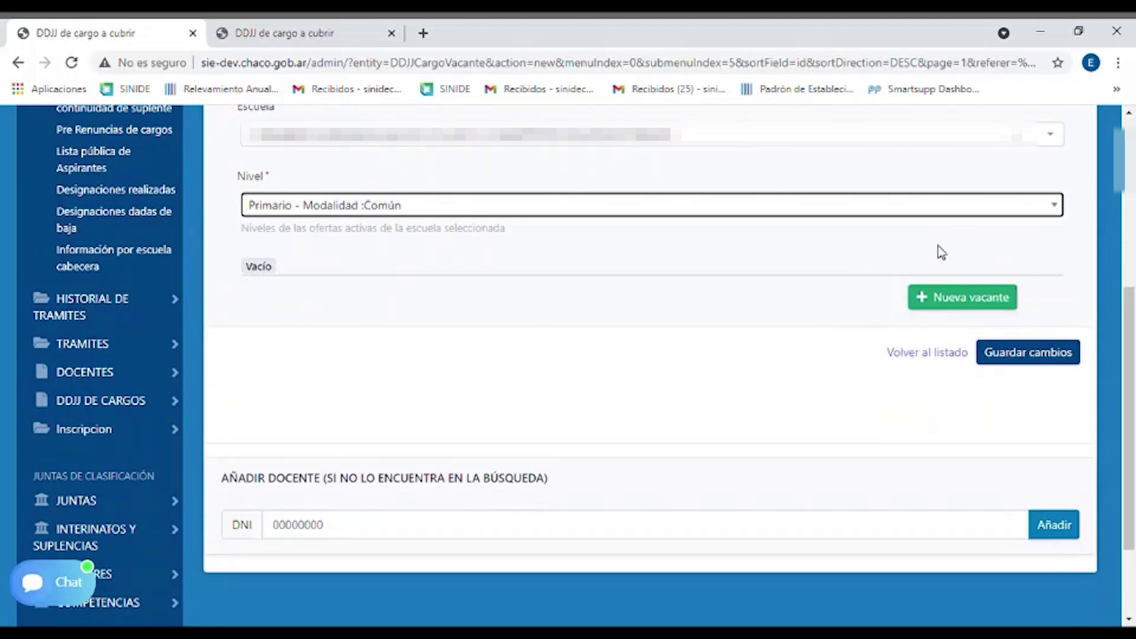
Add a new vacancy and choose the Persona by searching their ID number
{"action": "left_click", "coordinate": [997, 300]}
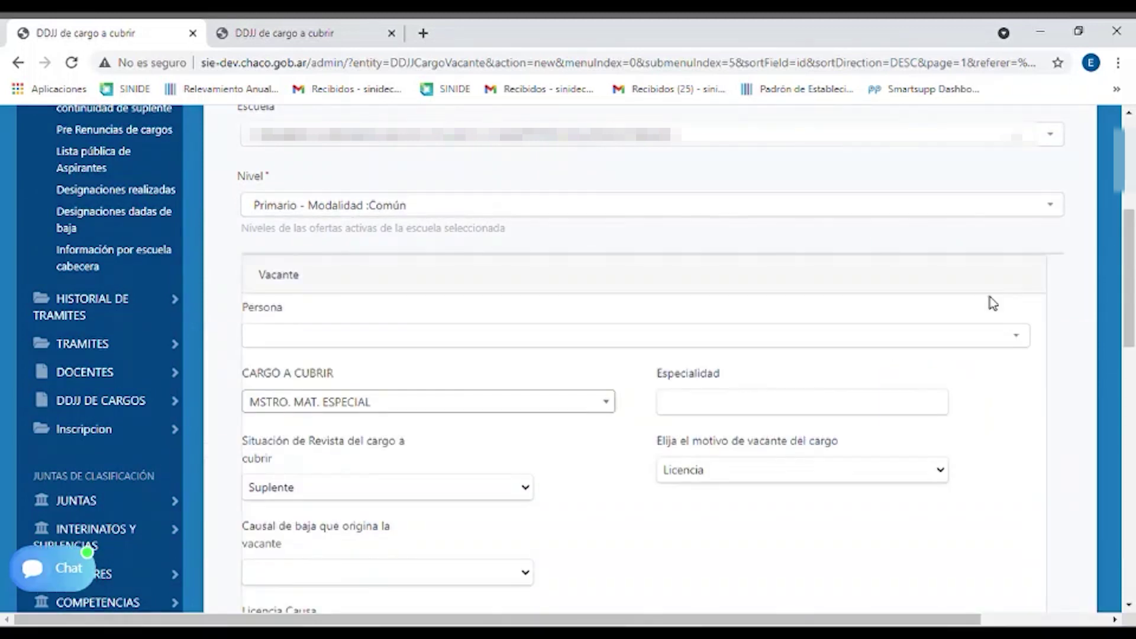
{"action": "scroll", "coordinate": [988, 294], "scroll_direction": "down", "scroll_amount": 1}
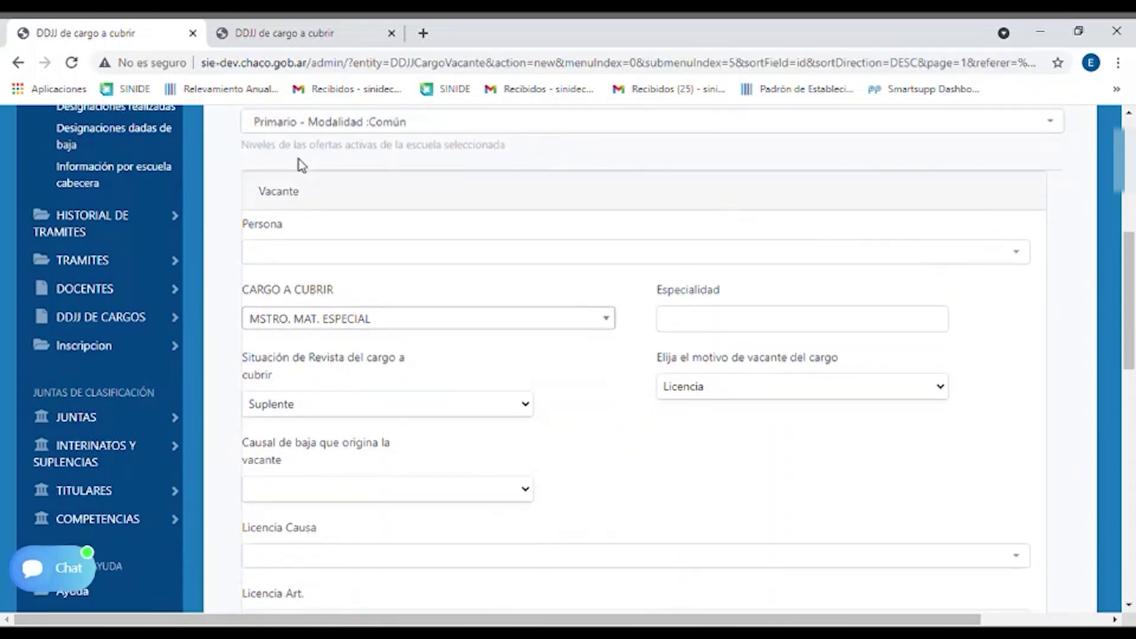
{"action": "left_click", "coordinate": [363, 256]}
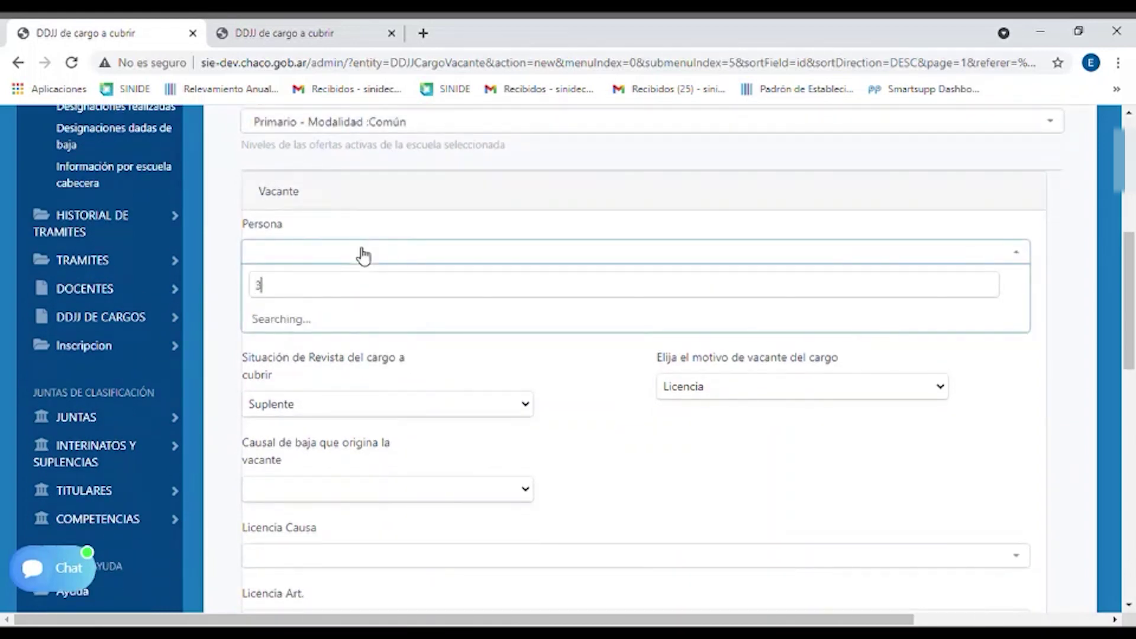
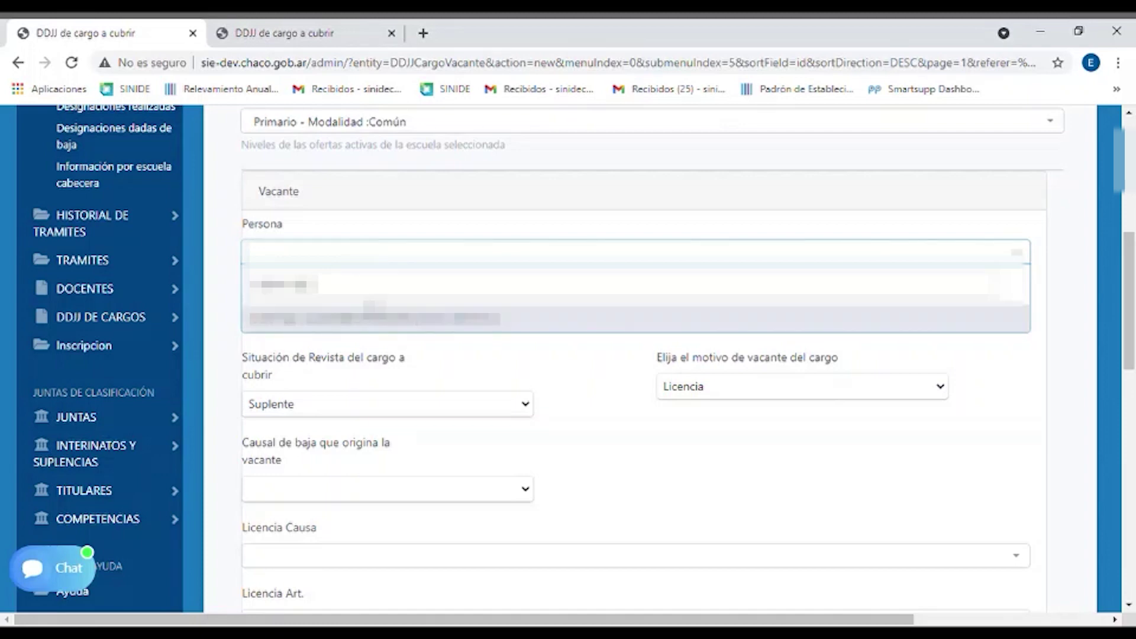
{"action": "left_click", "coordinate": [382, 329]}
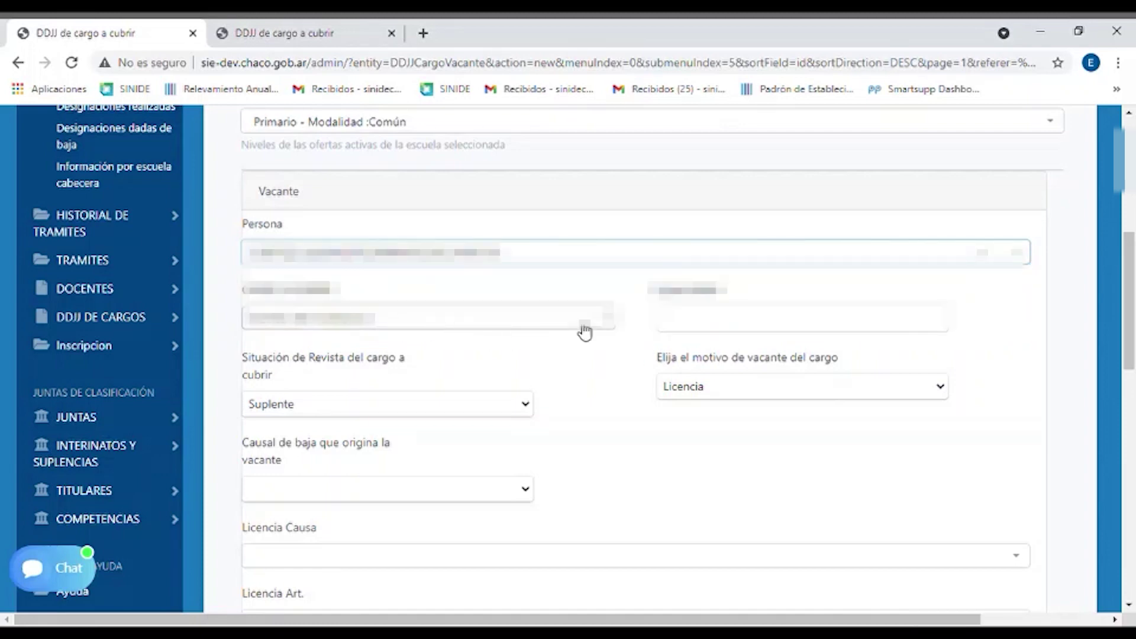
{"action": "left_click_drag", "start_coordinate": [246, 293], "coordinate": [375, 294]}
{"action": "left_click", "coordinate": [375, 294]}
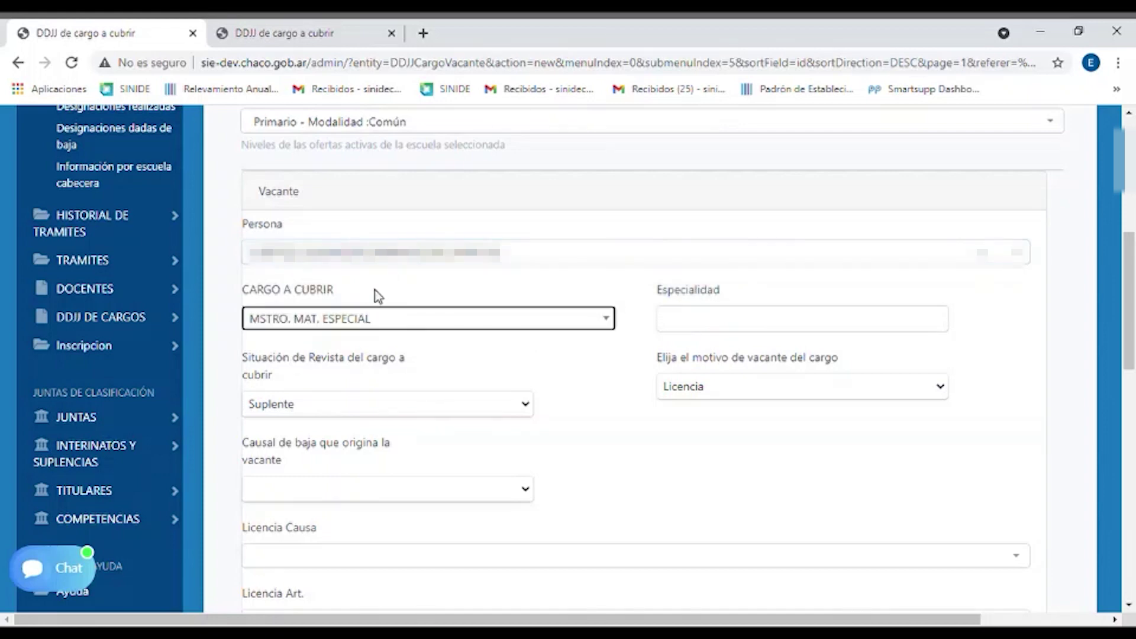
Set Cargo a cubrir to MAESTRO DE GRADO J.S. | Nivel: PRIMARIO COMUN after browsing other positions
{"action": "left_click", "coordinate": [608, 323]}
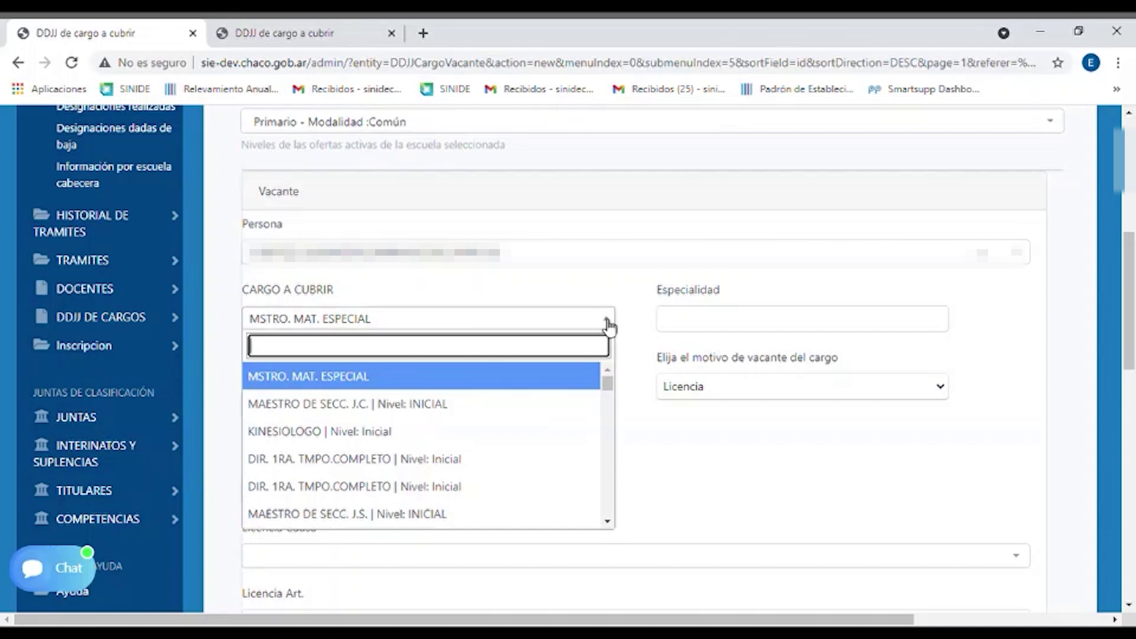
{"action": "type", "text": "grad"}
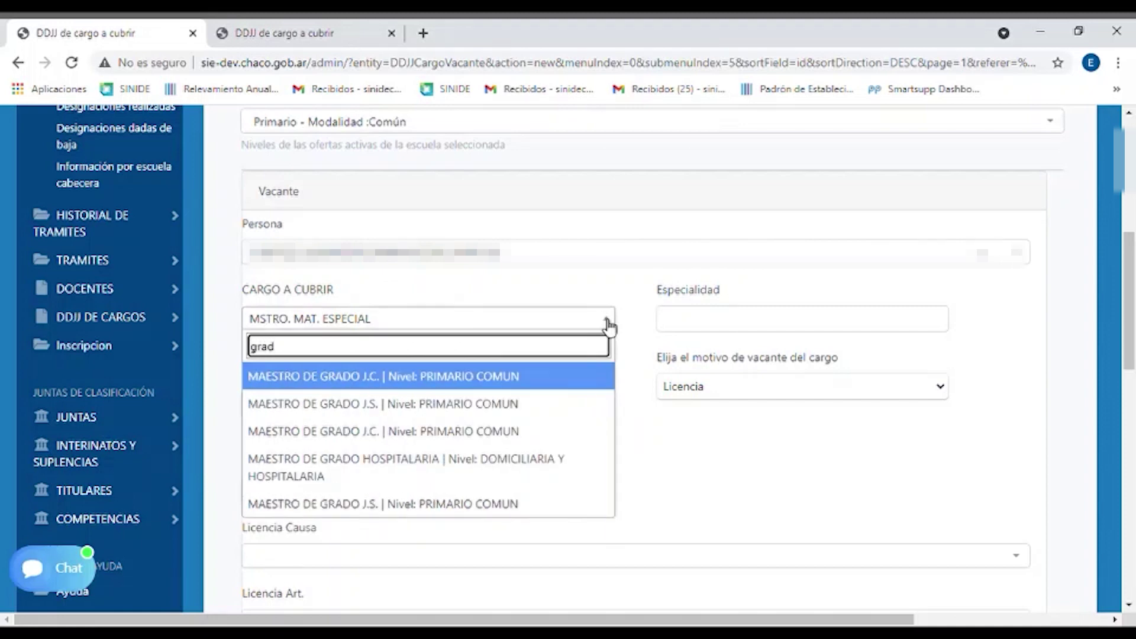
{"action": "left_click", "coordinate": [485, 402]}
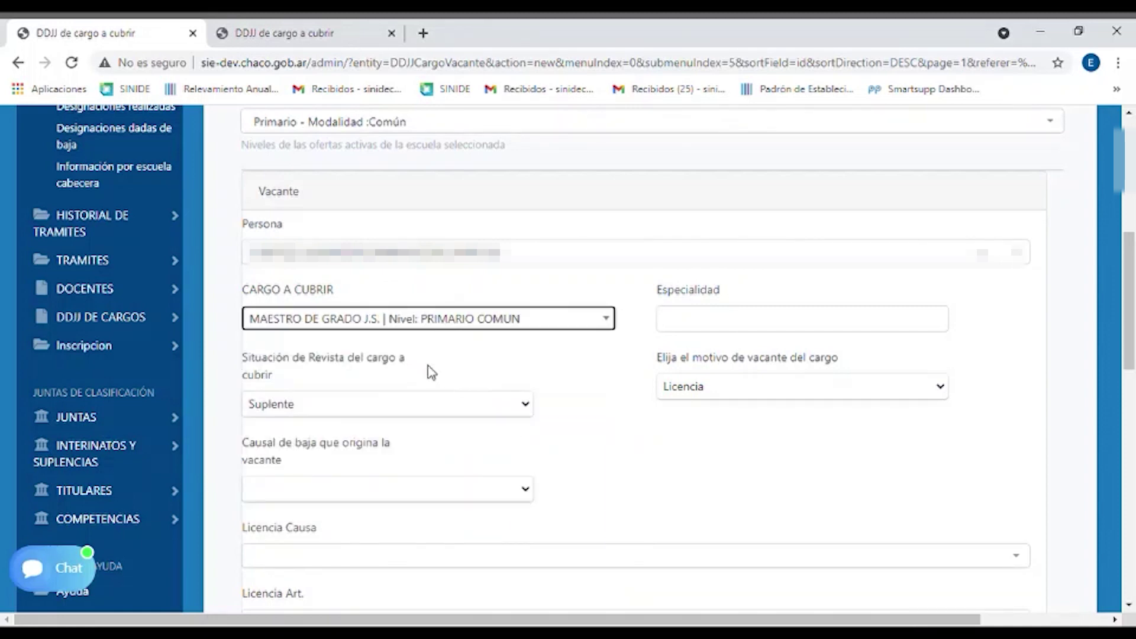
{"action": "left_click", "coordinate": [615, 323]}
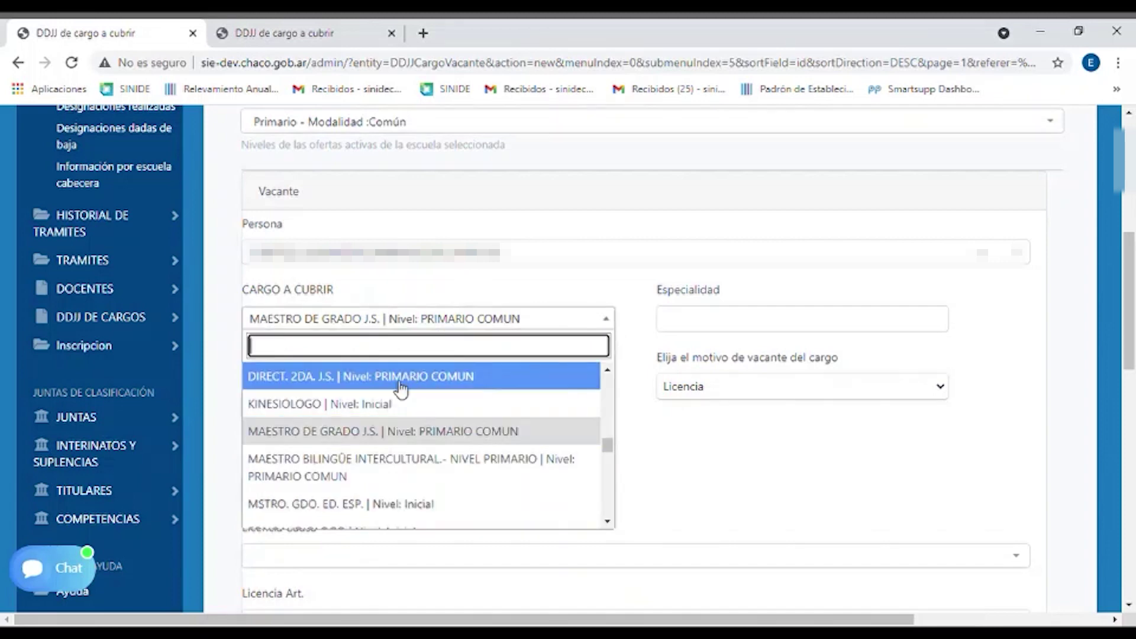
{"action": "scroll", "coordinate": [413, 388], "scroll_direction": "up", "scroll_amount": 5}
{"action": "scroll", "coordinate": [416, 390], "scroll_direction": "up", "scroll_amount": 10}
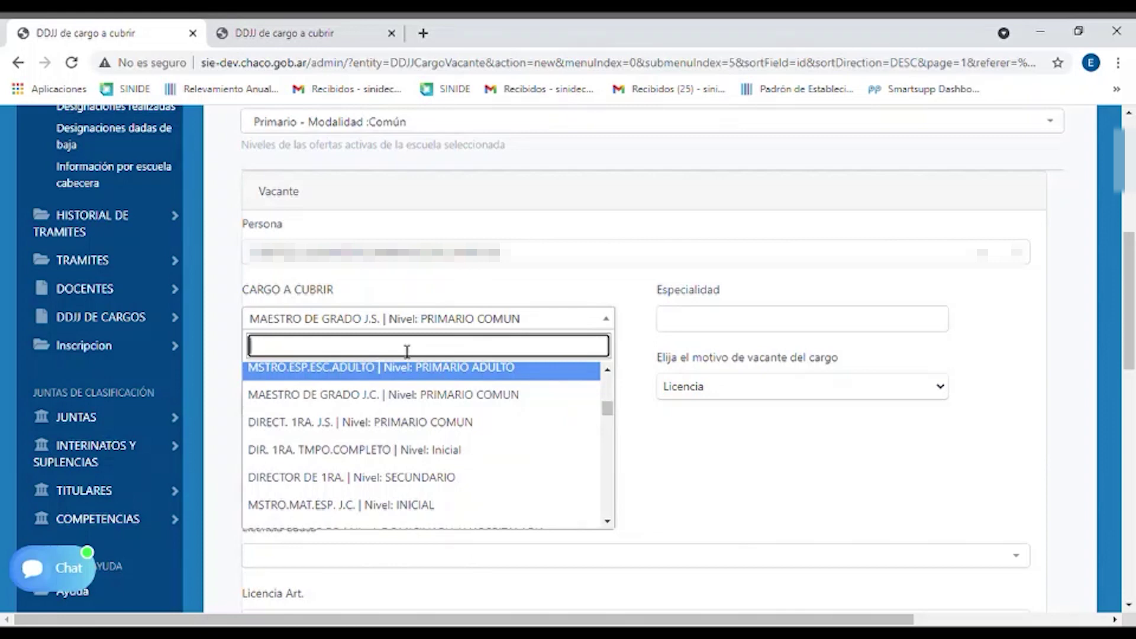
{"action": "type", "text": "gra"}
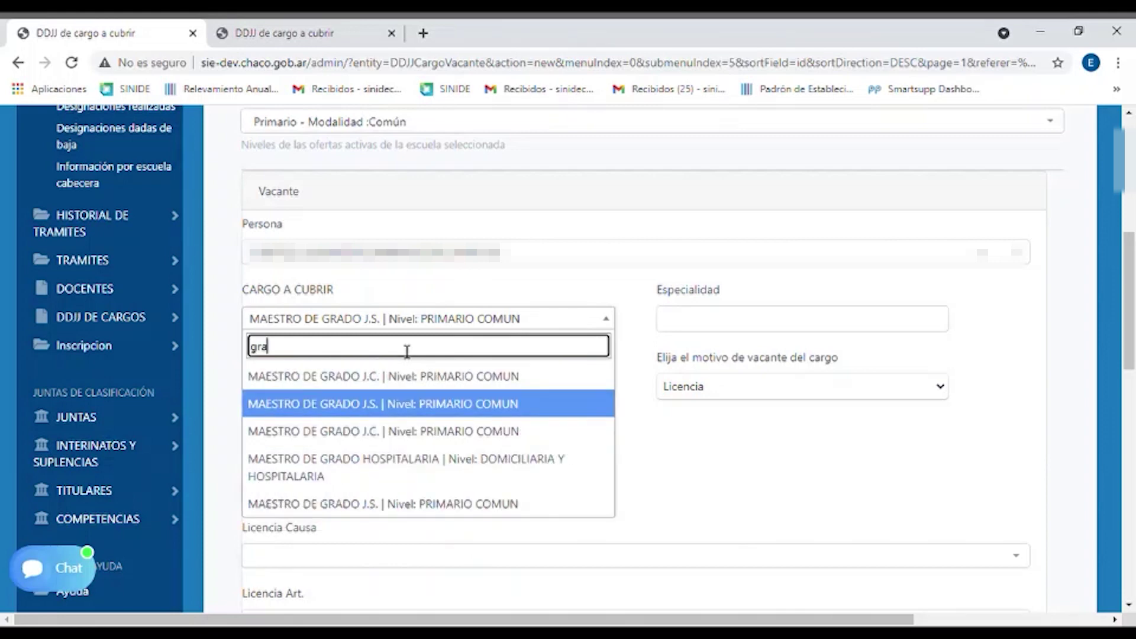
{"action": "key", "text": "BackSpace"}
{"action": "key", "text": "BackSpace"}
{"action": "key", "text": "BackSpace"}
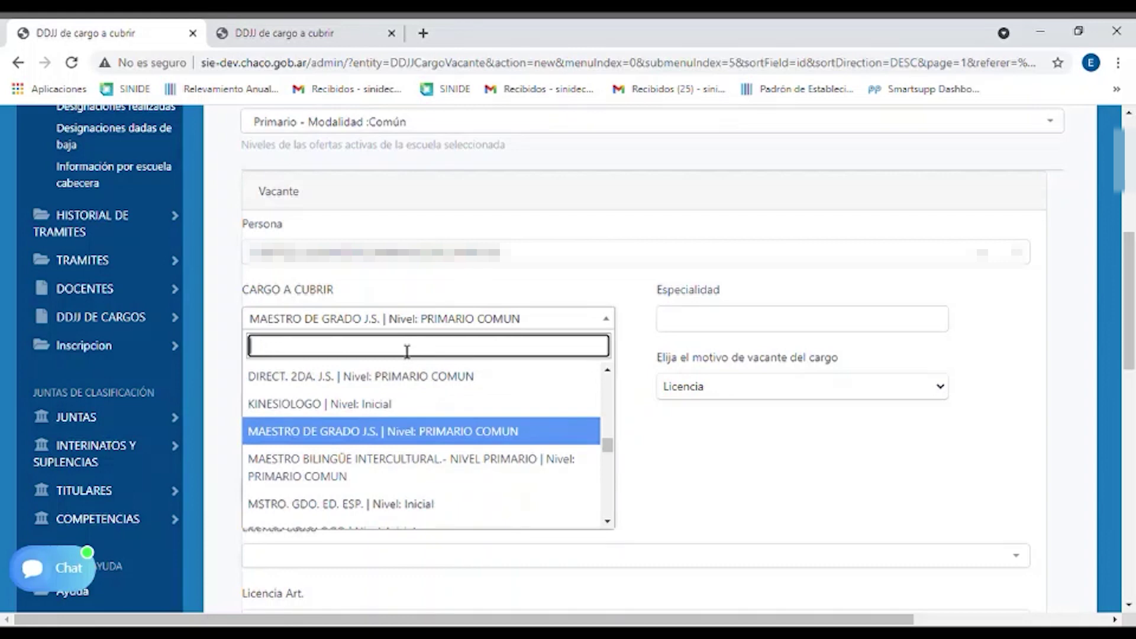
{"action": "type", "text": "secc"}
{"action": "key", "text": "BackSpace"}
{"action": "key", "text": "BackSpace"}
{"action": "key", "text": "BackSpace"}
{"action": "key", "text": "BackSpace"}
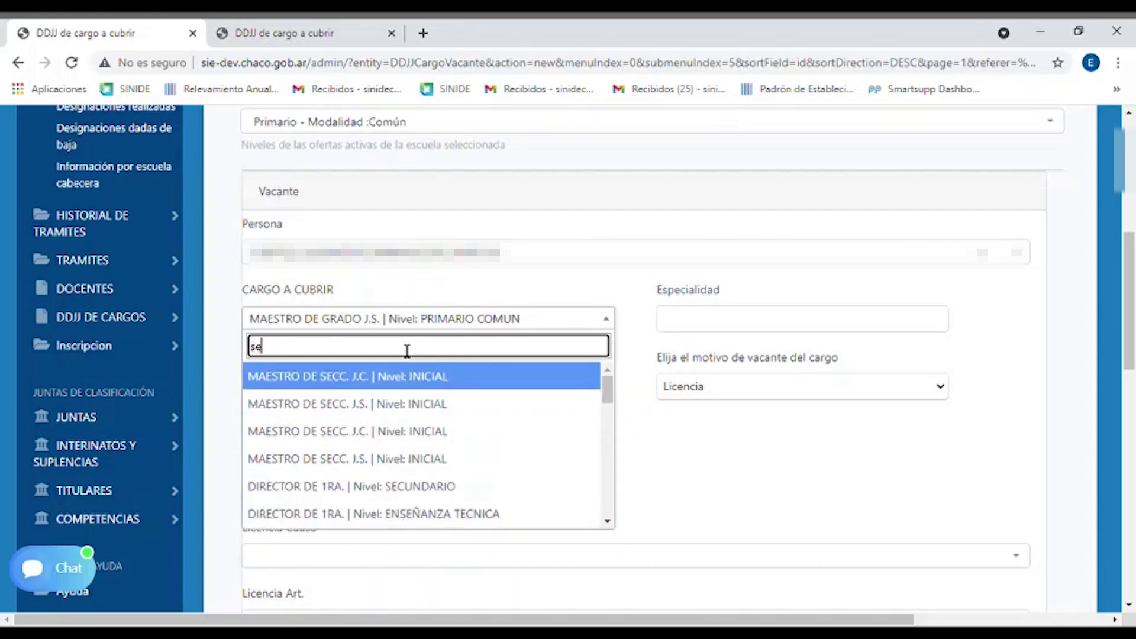
{"action": "type", "text": "bib"}
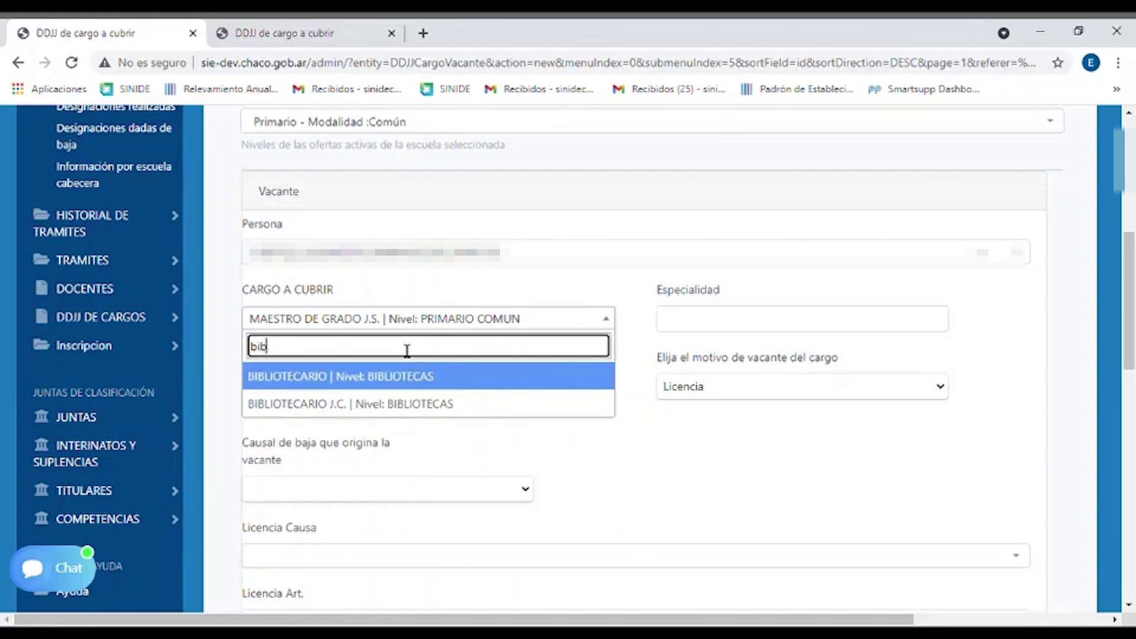
{"action": "key", "text": "BackSpace"}
{"action": "key", "text": "BackSpace"}
{"action": "key", "text": "BackSpace"}
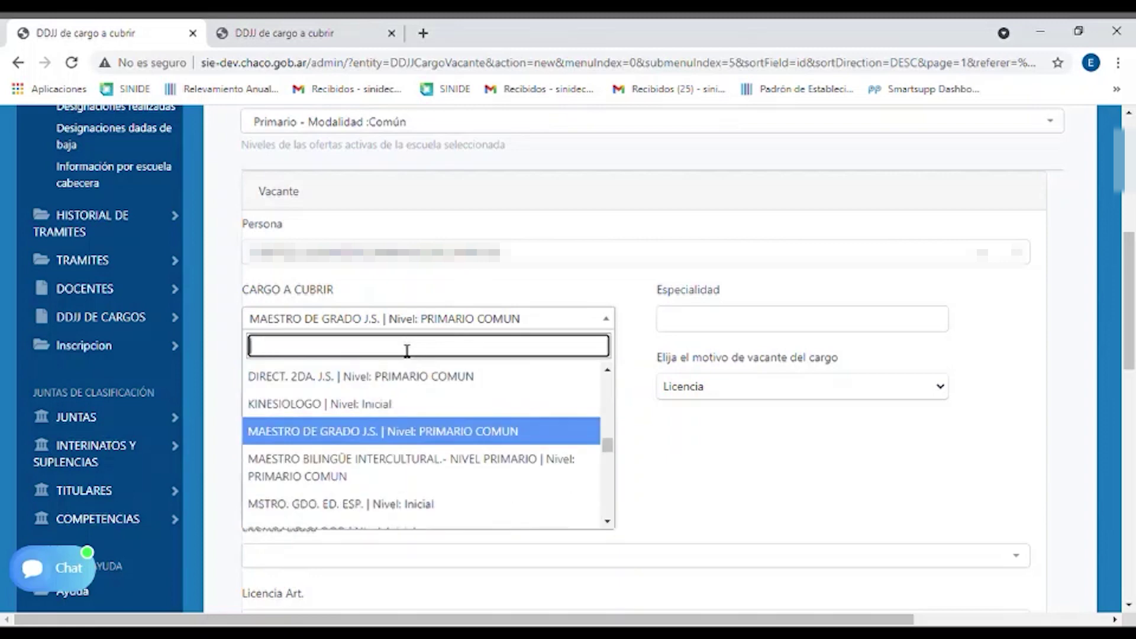
{"action": "left_click", "coordinate": [438, 274]}
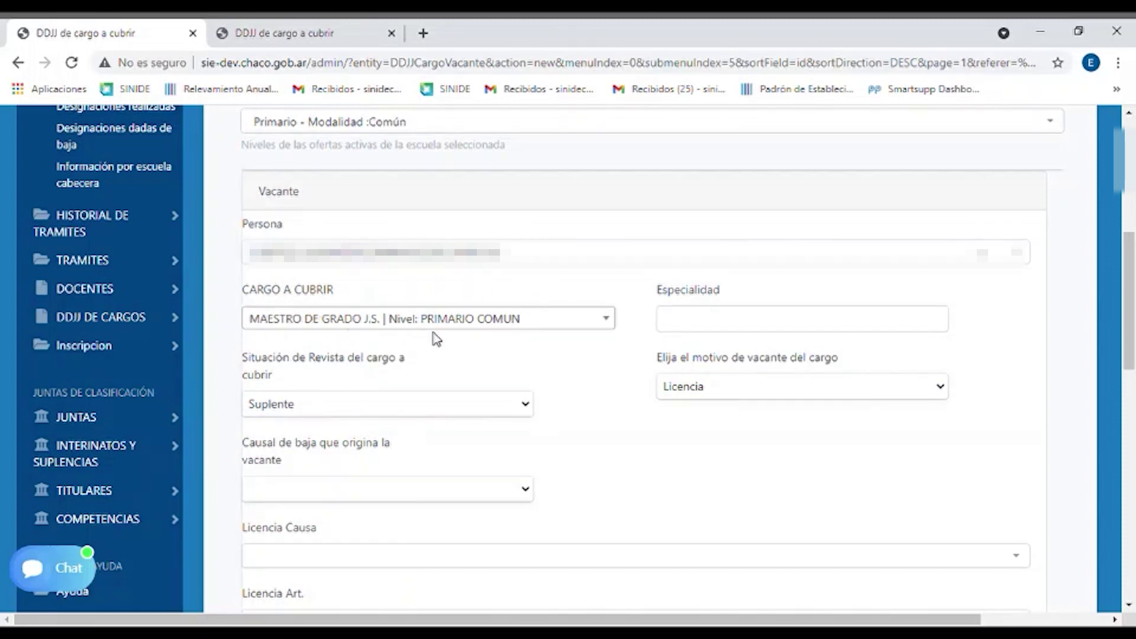
{"action": "left_click", "coordinate": [776, 316]}
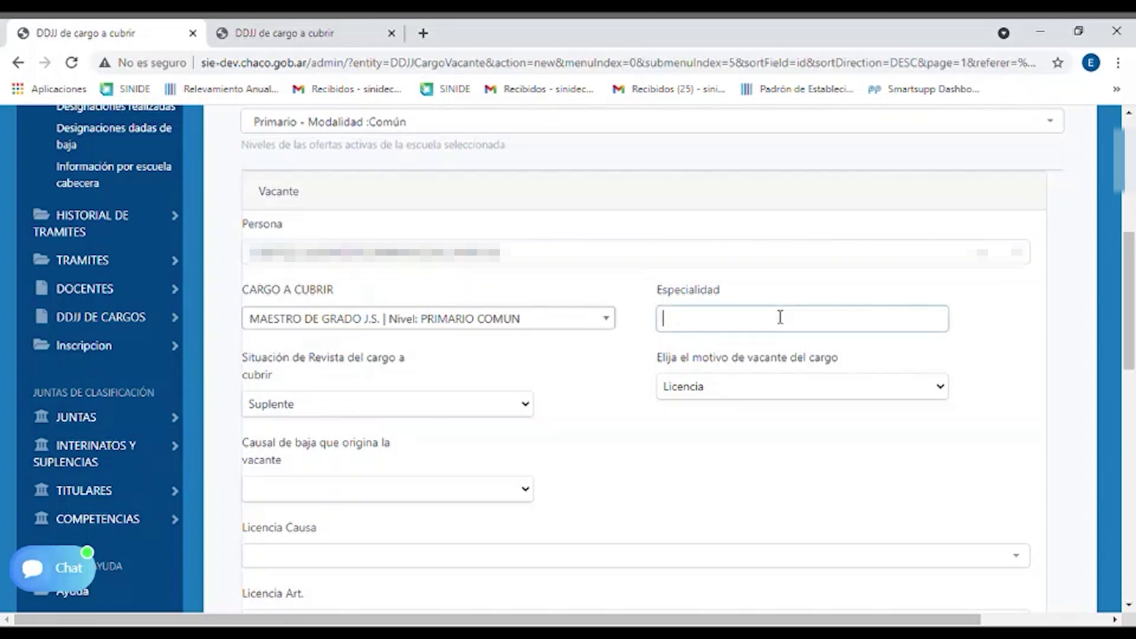
{"action": "left_click", "coordinate": [789, 290]}
{"action": "left_click", "coordinate": [765, 323]}
{"action": "type", "text": "m"}
{"action": "left_click", "coordinate": [765, 351]}
{"action": "key", "text": "ctrl+a"}
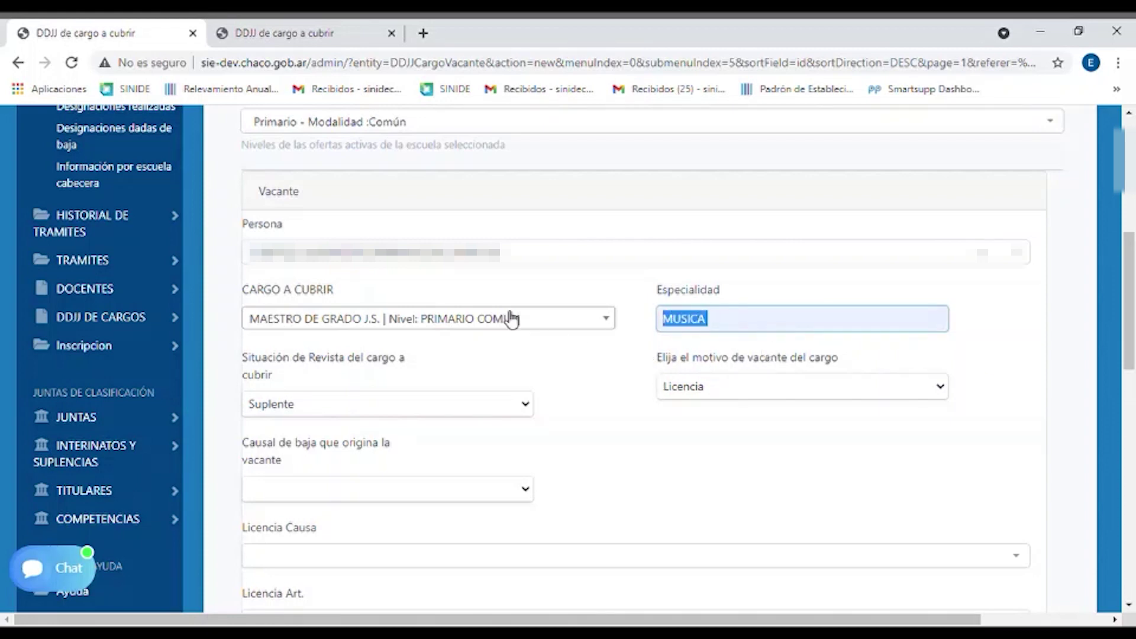
{"action": "type", "text": "pl"}
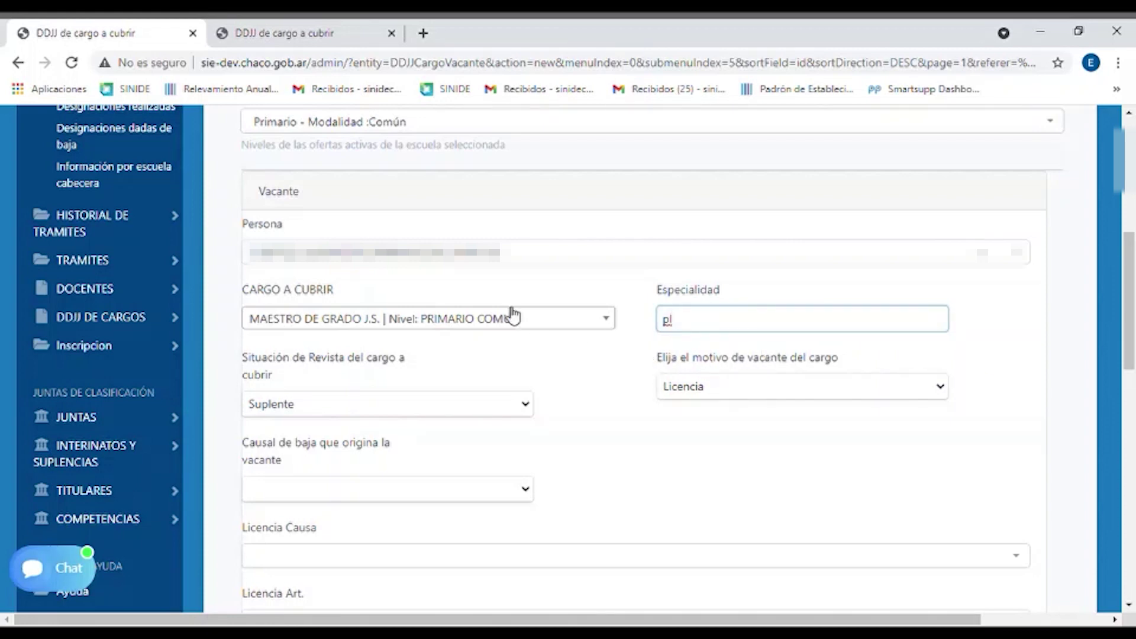
{"action": "type", "text": "astica"}
{"action": "key", "text": "BackSpace"}
{"action": "key", "text": "BackSpace"}
{"action": "key", "text": "BackSpace"}
{"action": "left_click", "coordinate": [585, 327]}
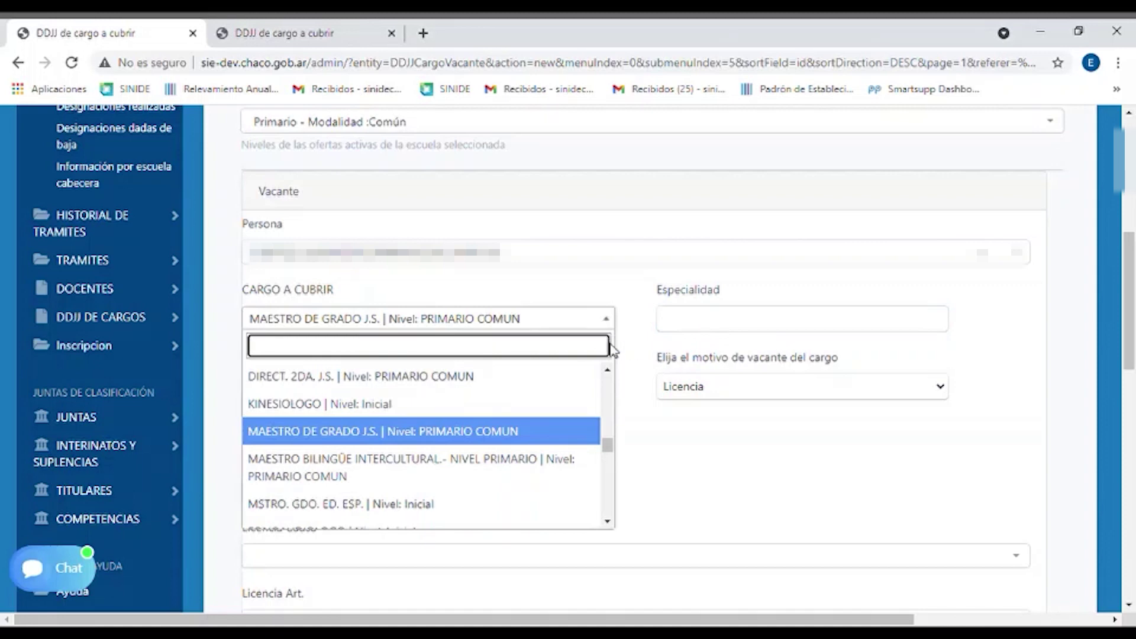
{"action": "left_click", "coordinate": [615, 338]}
{"action": "scroll", "coordinate": [471, 333], "scroll_direction": "down", "scroll_amount": 1}
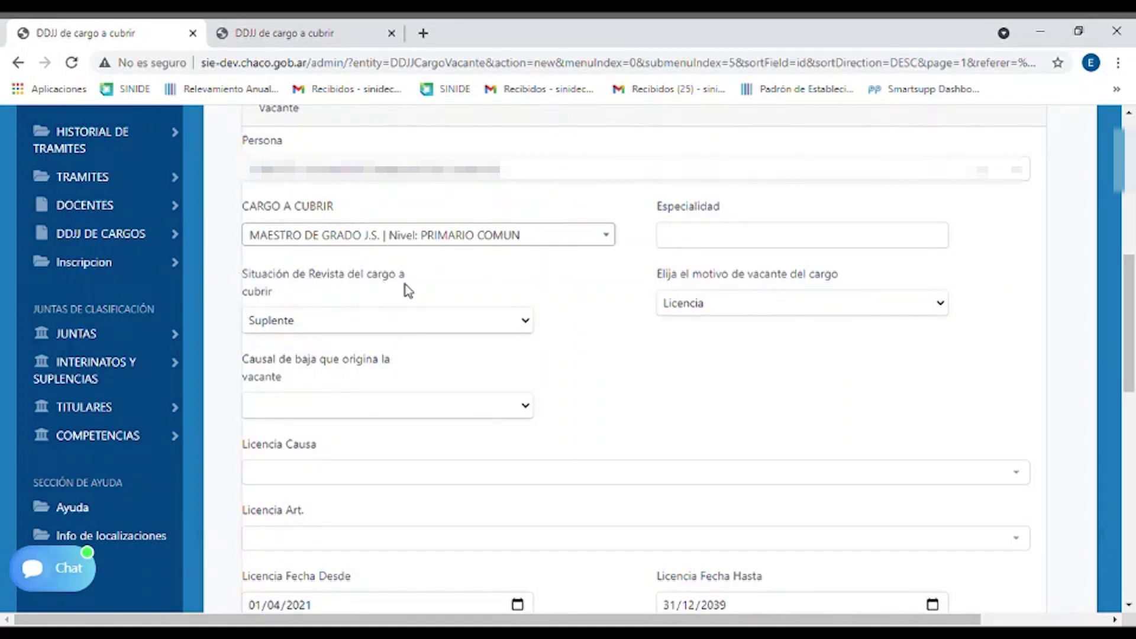
{"action": "left_click", "coordinate": [522, 327]}
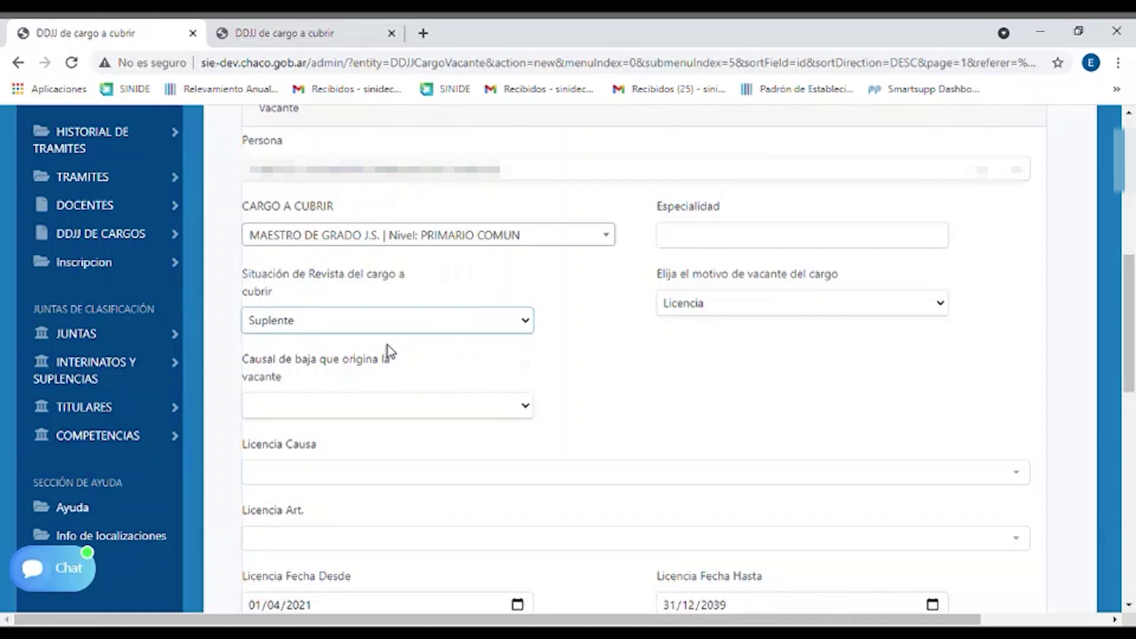
{"action": "left_click", "coordinate": [583, 335]}
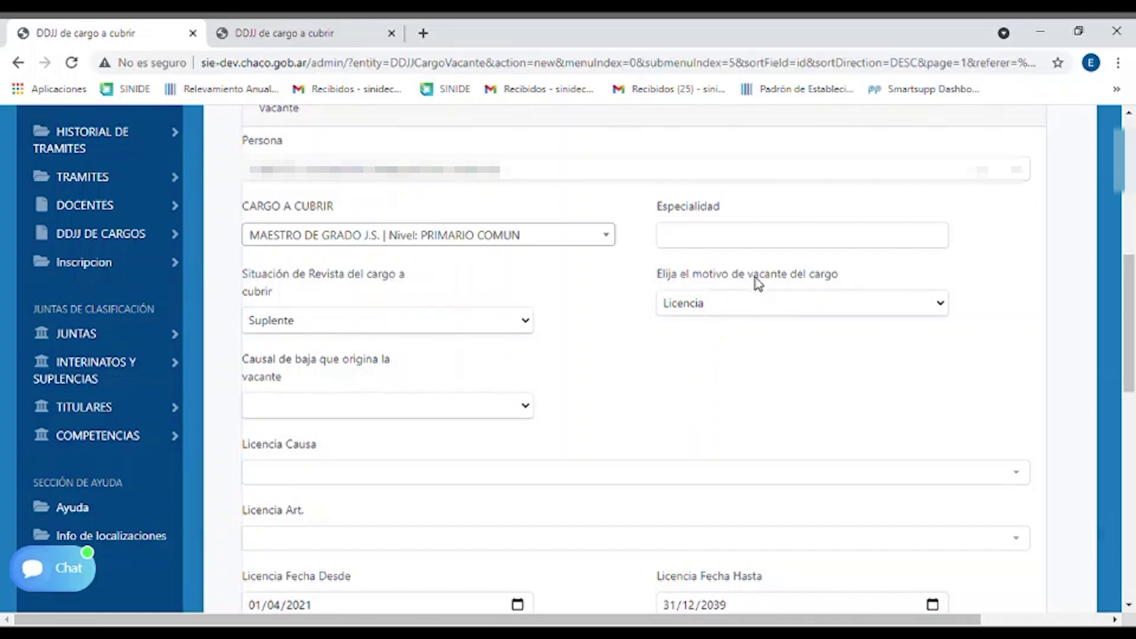
{"action": "left_click", "coordinate": [942, 311]}
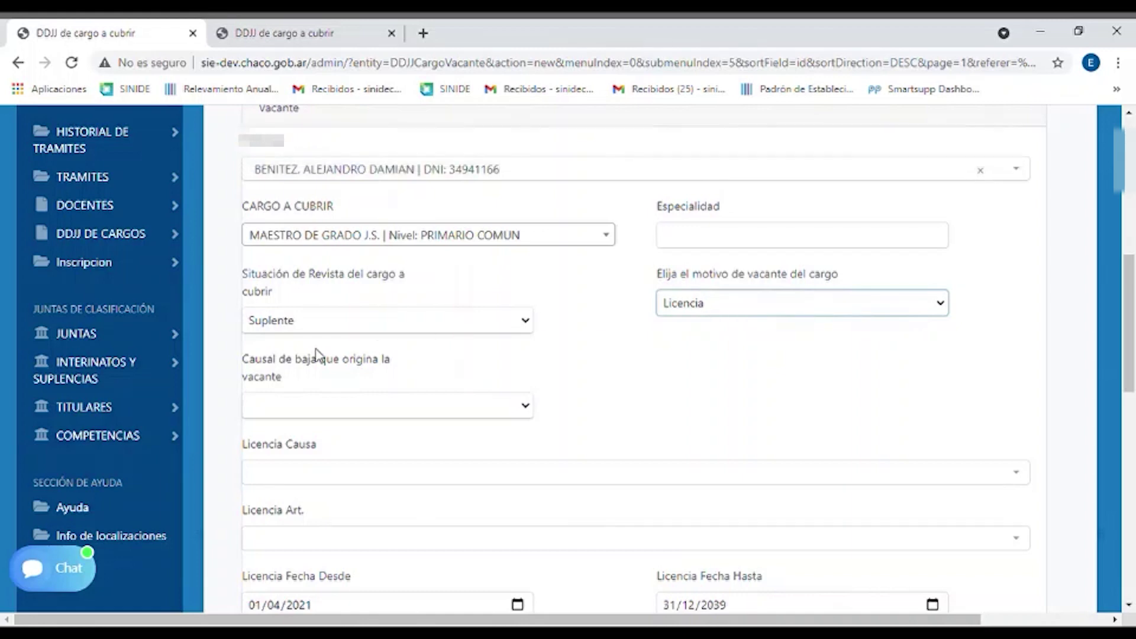
{"action": "scroll", "coordinate": [331, 352], "scroll_direction": "down", "scroll_amount": 3}
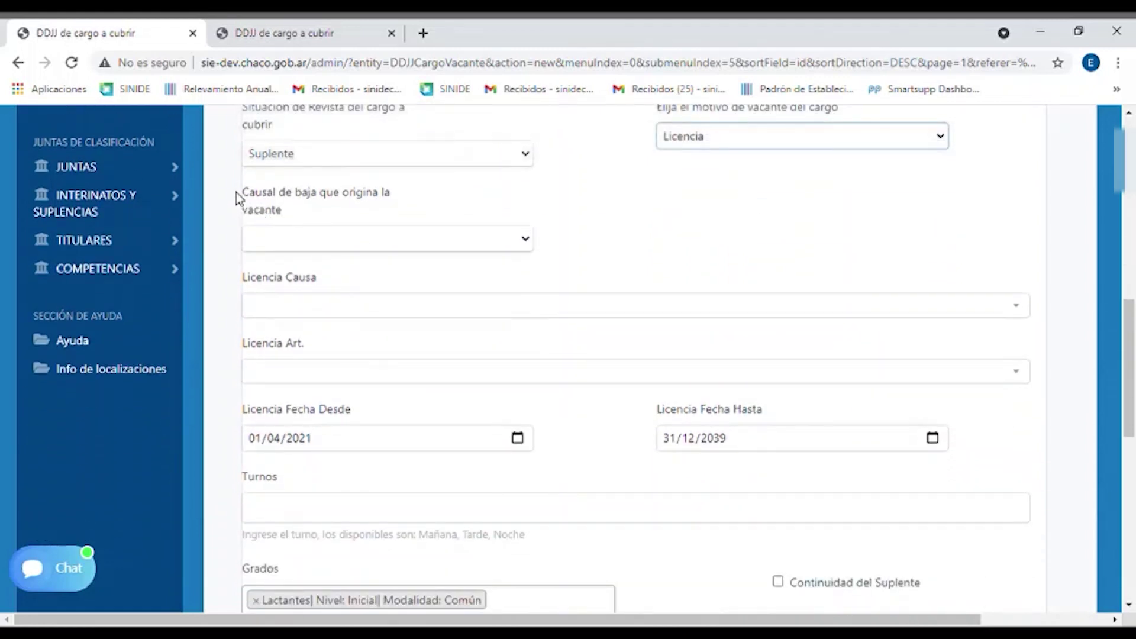
{"action": "left_click_drag", "start_coordinate": [236, 193], "coordinate": [388, 208]}
{"action": "left_click", "coordinate": [389, 208]}
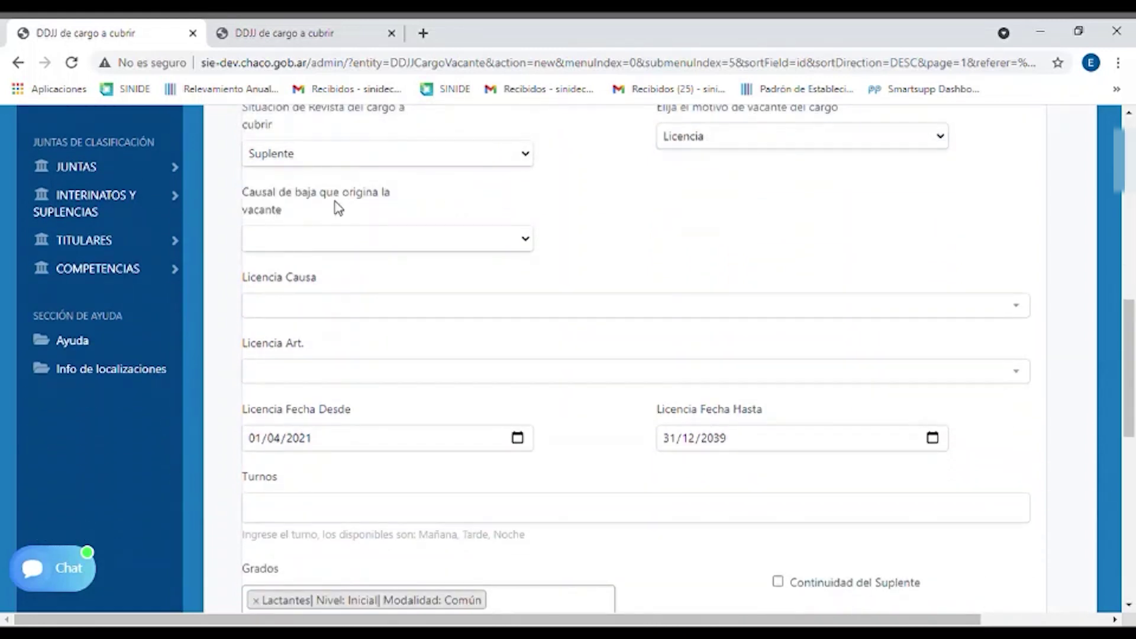
{"action": "scroll", "coordinate": [811, 246], "scroll_direction": "up", "scroll_amount": 3}
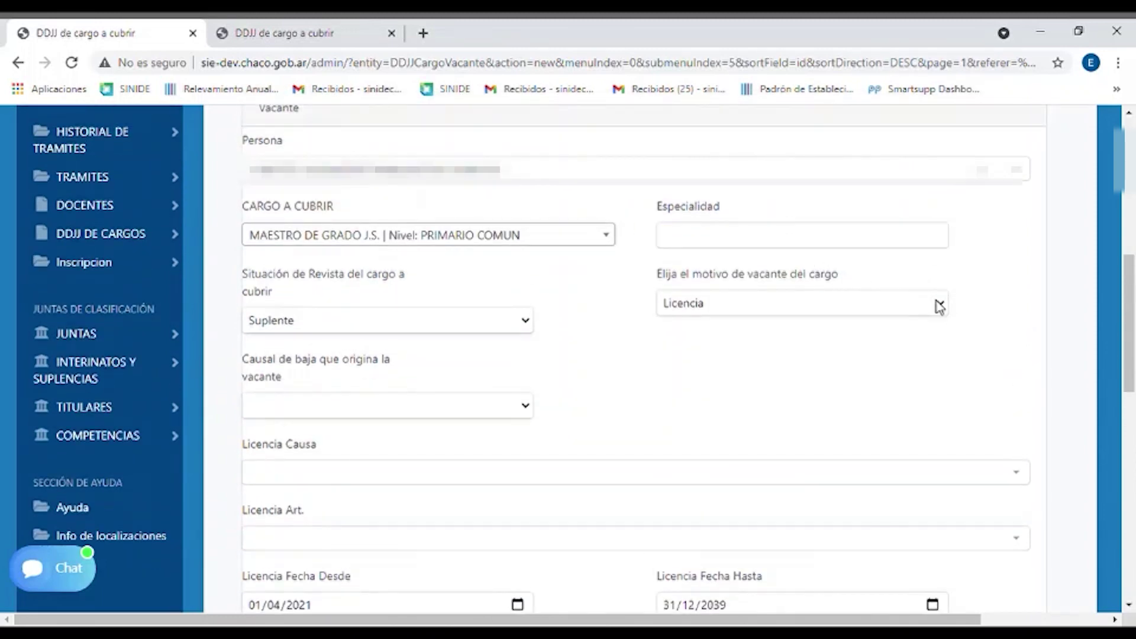
{"action": "scroll", "coordinate": [553, 363], "scroll_direction": "down", "scroll_amount": 1}
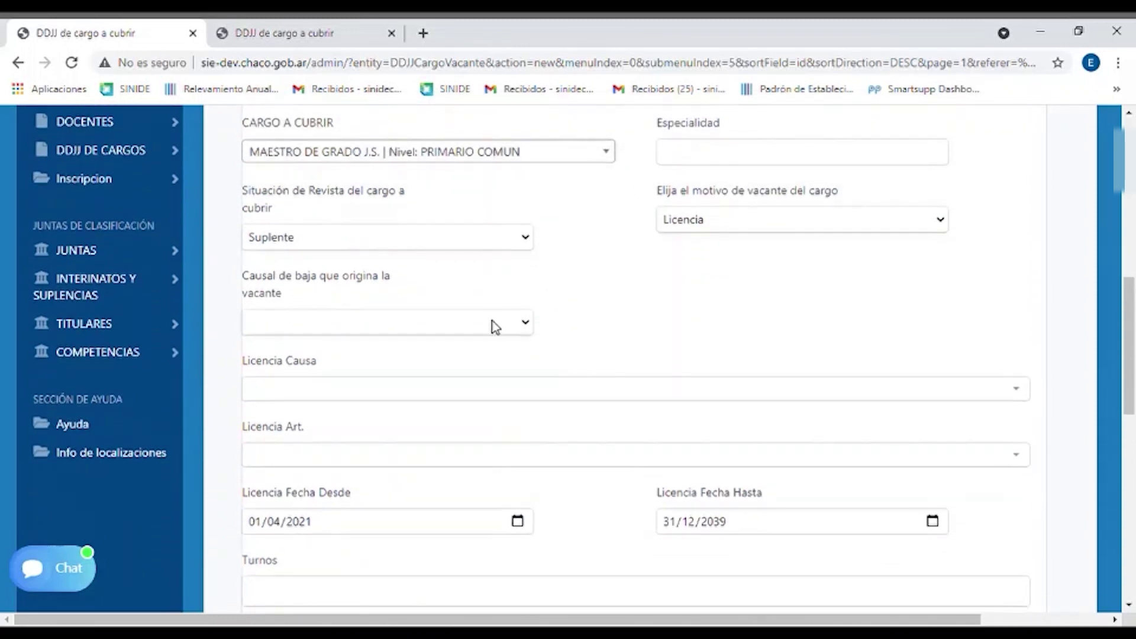
{"action": "left_click", "coordinate": [522, 329]}
{"action": "left_click", "coordinate": [651, 325]}
{"action": "scroll", "coordinate": [522, 306], "scroll_direction": "down", "scroll_amount": 1}
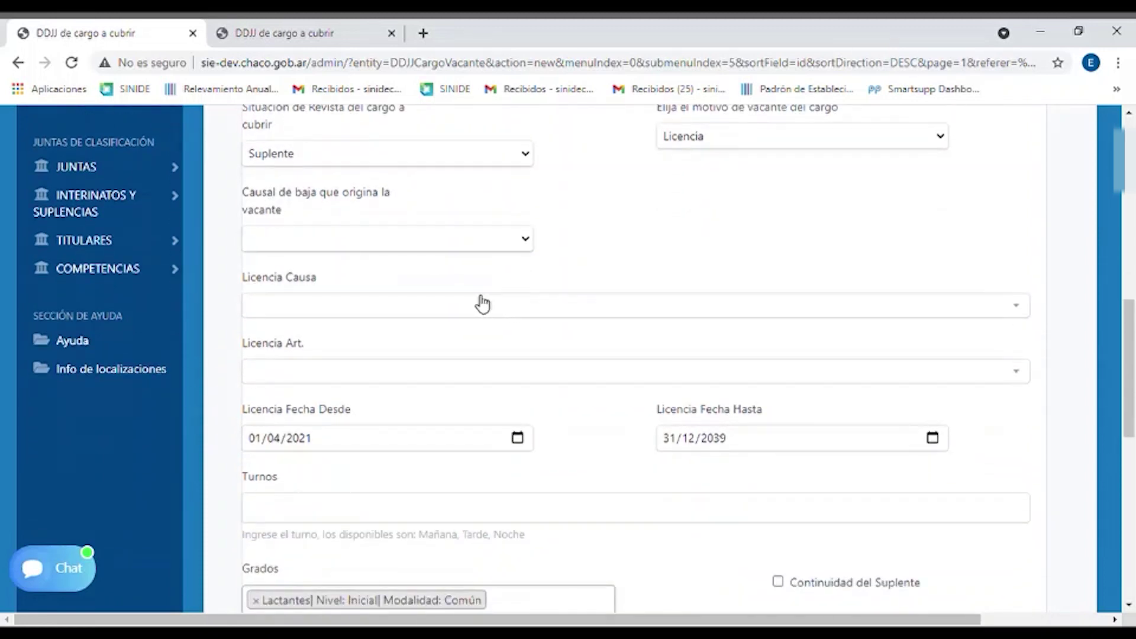
Set Licencia Causa to ENFERMEDAD O LESION COMUN
{"action": "left_click", "coordinate": [469, 308]}
{"action": "type", "text": "en"}
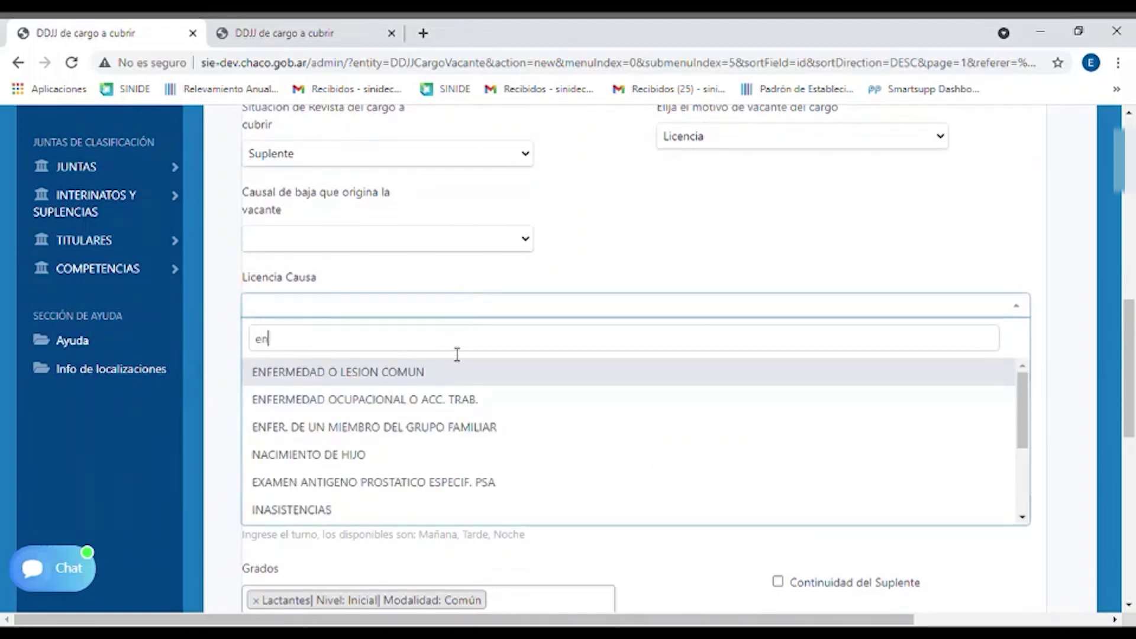
{"action": "left_click", "coordinate": [449, 372]}
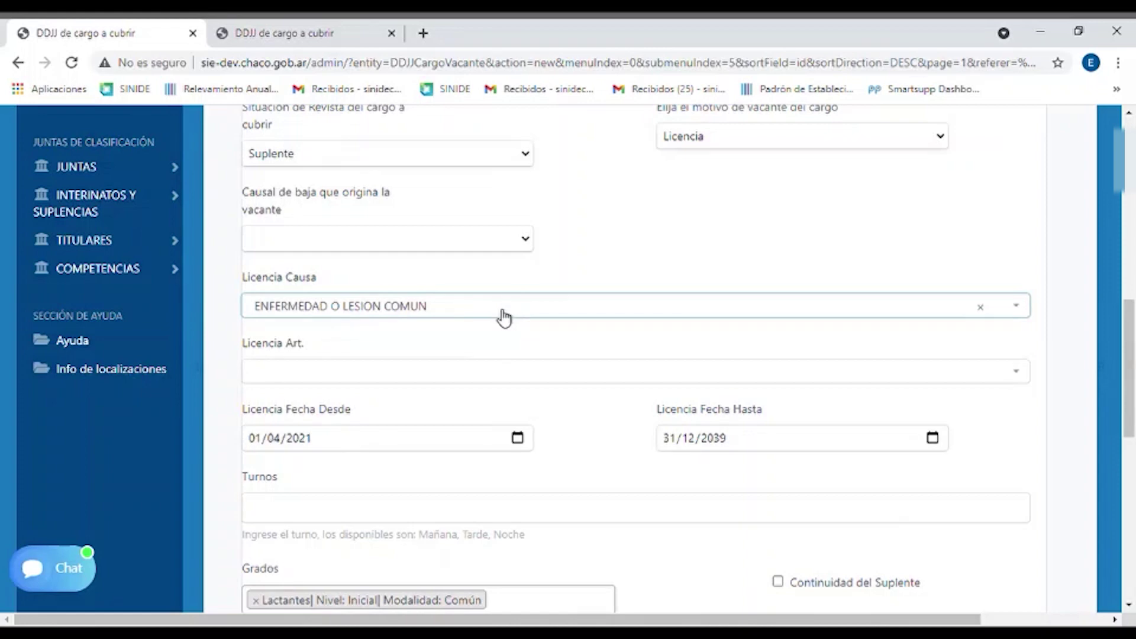
{"action": "left_click", "coordinate": [504, 318]}
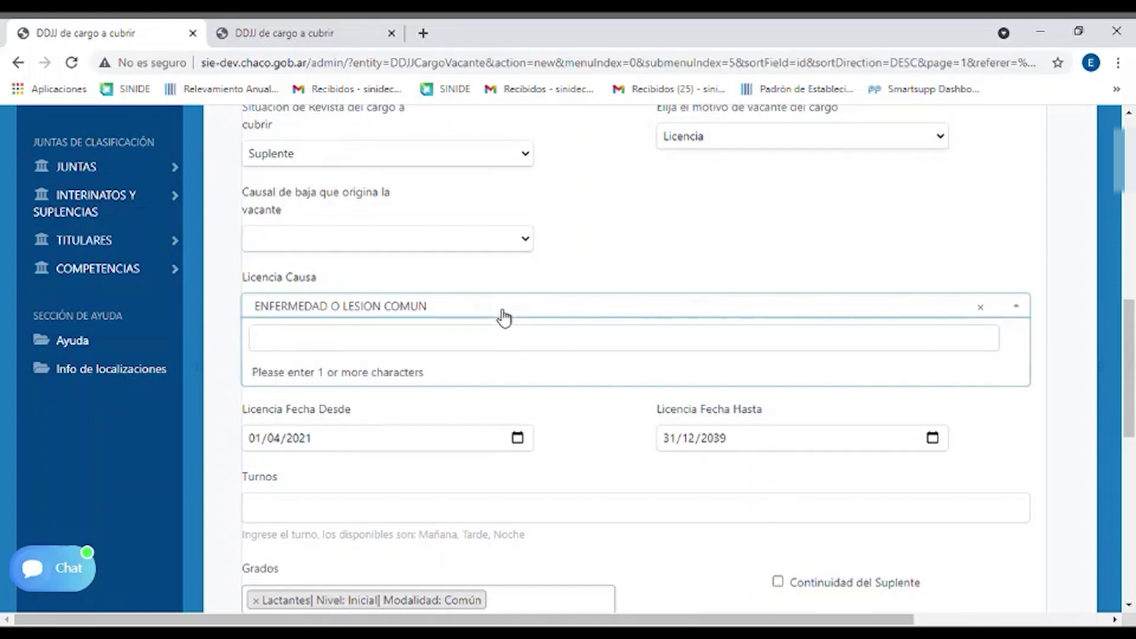
{"action": "left_click", "coordinate": [654, 258]}
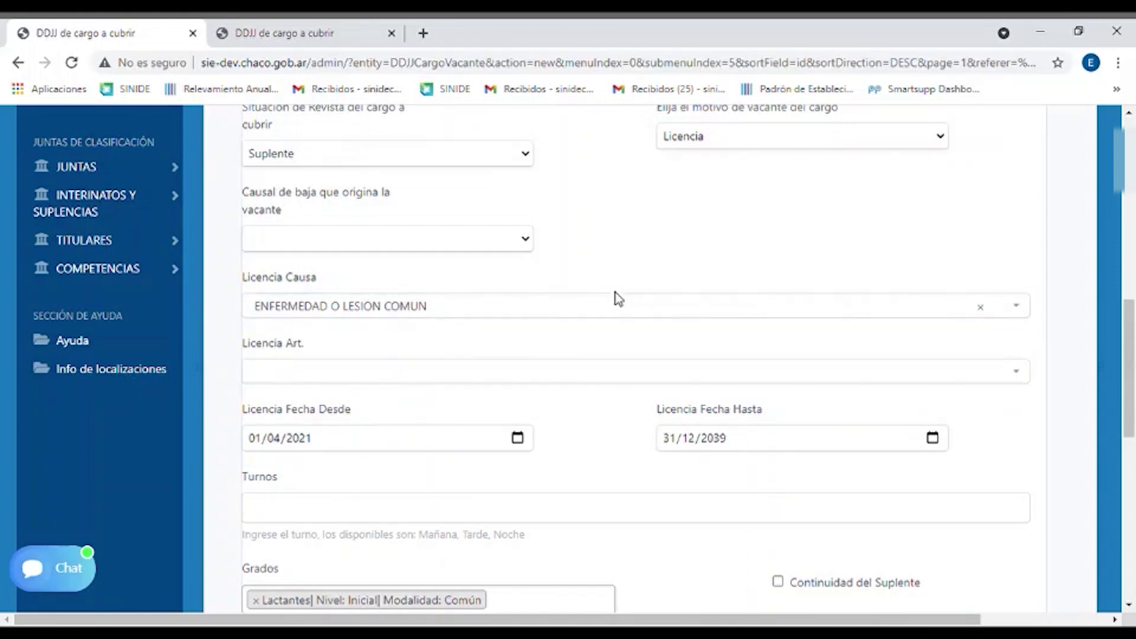
Set Licencia Art. to 309-B1)
{"action": "scroll", "coordinate": [675, 251], "scroll_direction": "down", "scroll_amount": 1}
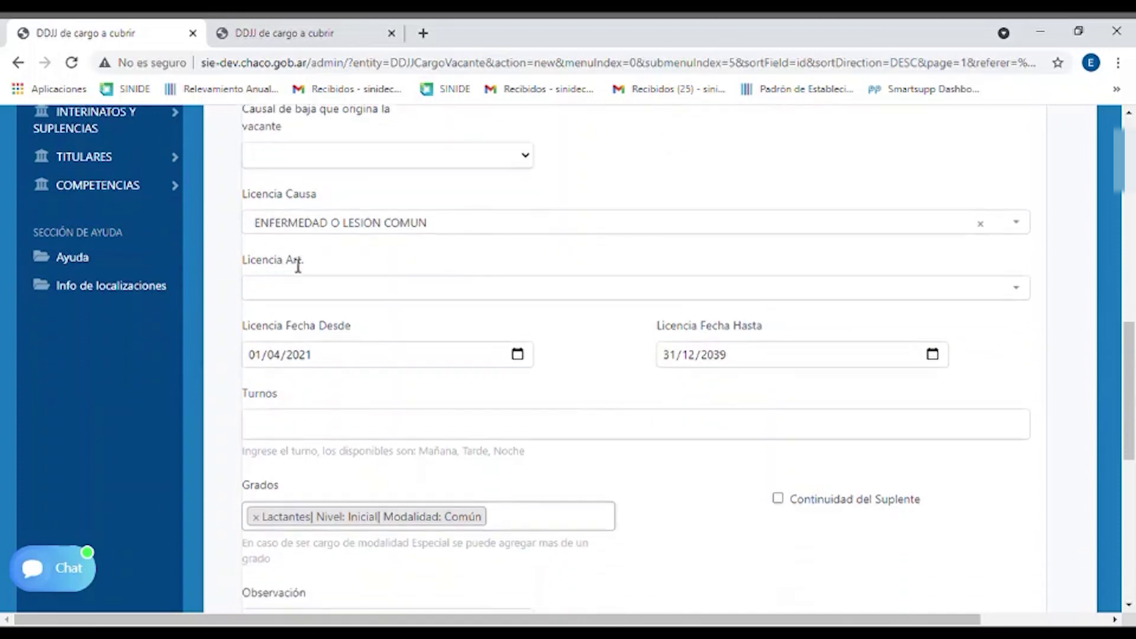
{"action": "left_click", "coordinate": [332, 299]}
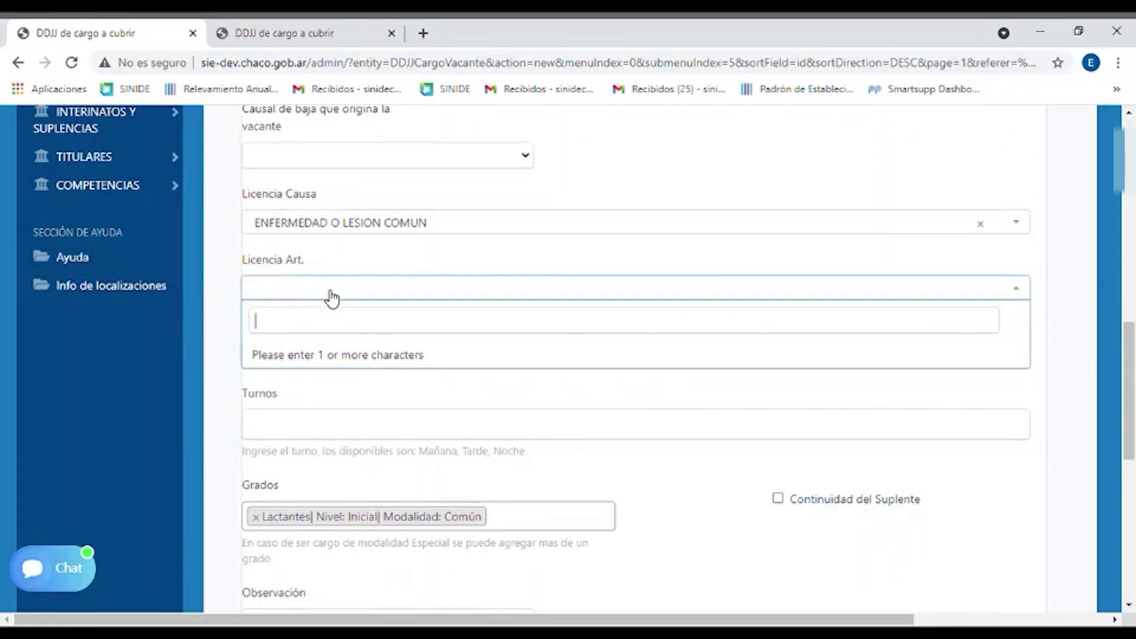
{"action": "type", "text": "30"}
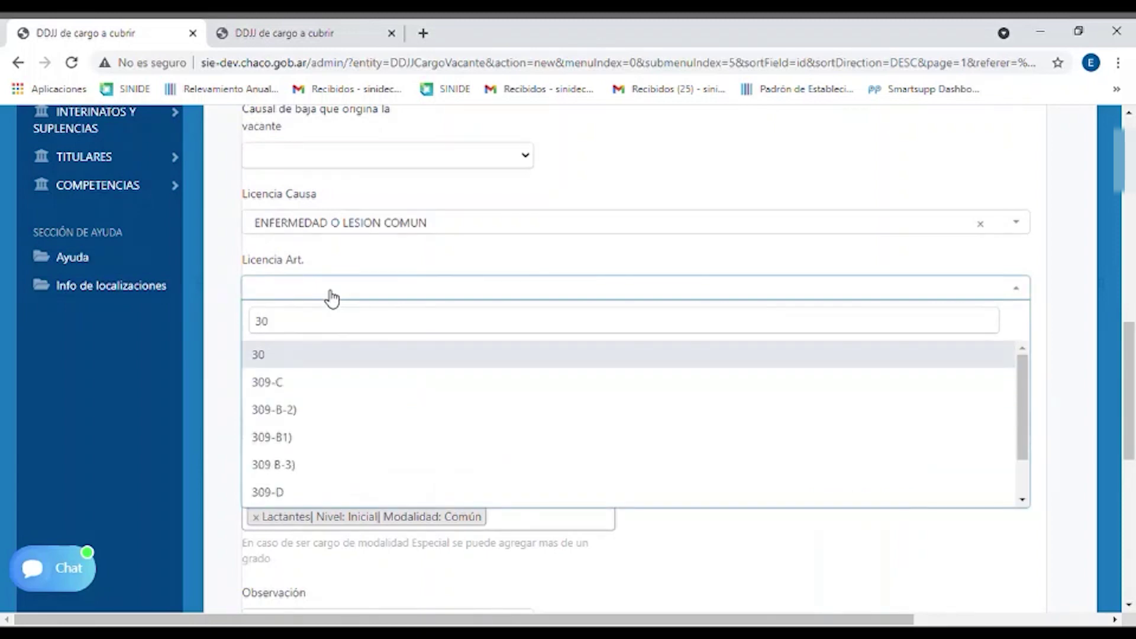
{"action": "type", "text": "9"}
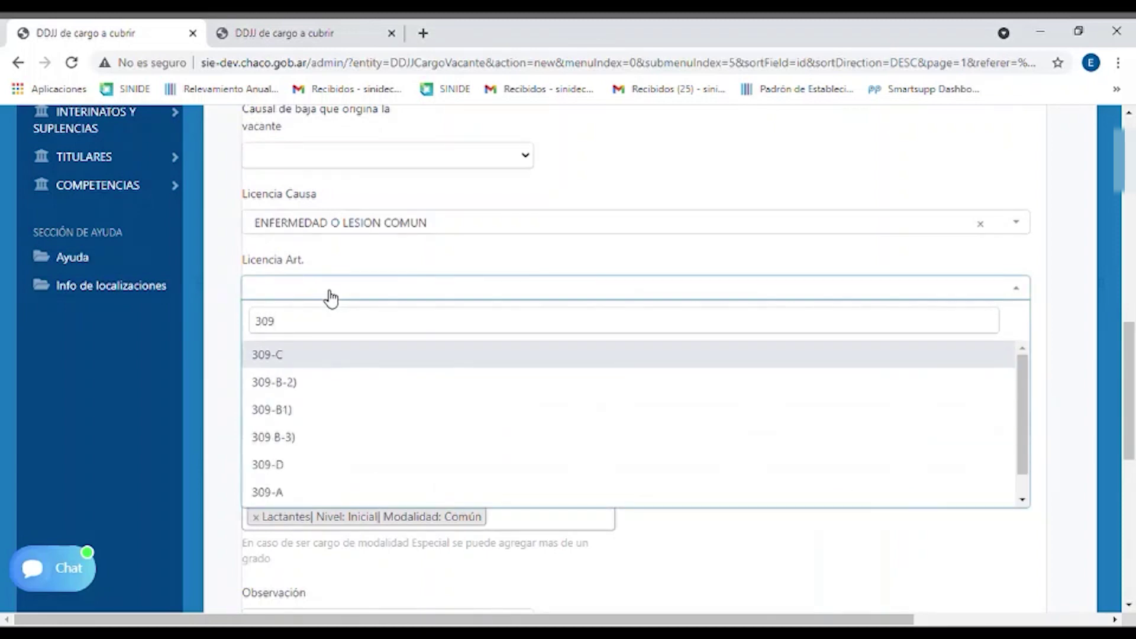
{"action": "left_click", "coordinate": [309, 409]}
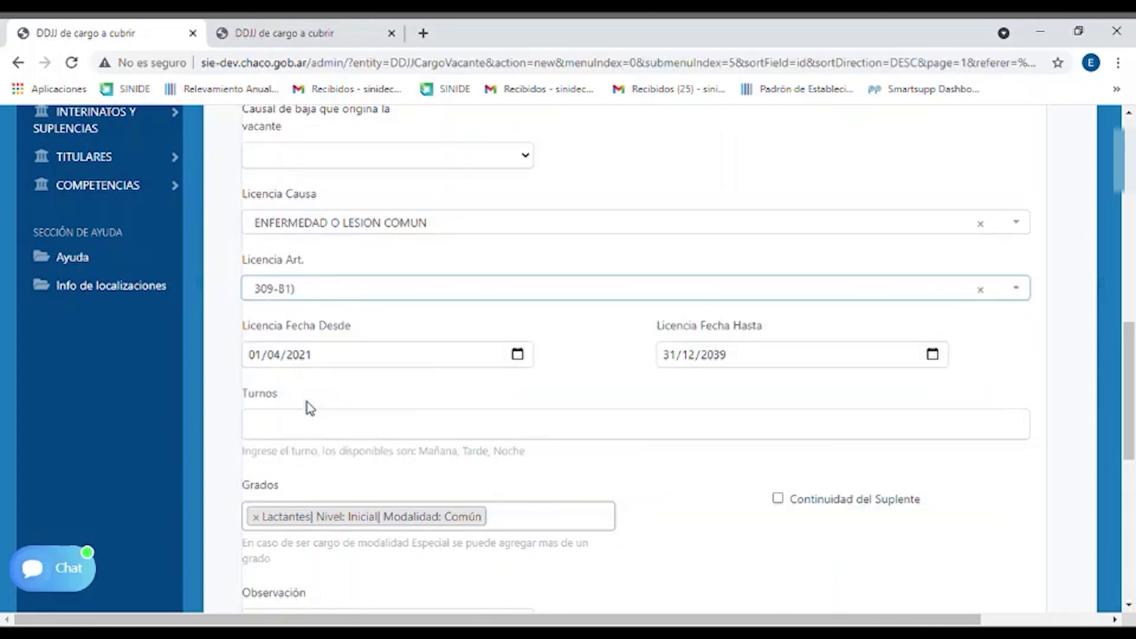
{"action": "left_click", "coordinate": [494, 261]}
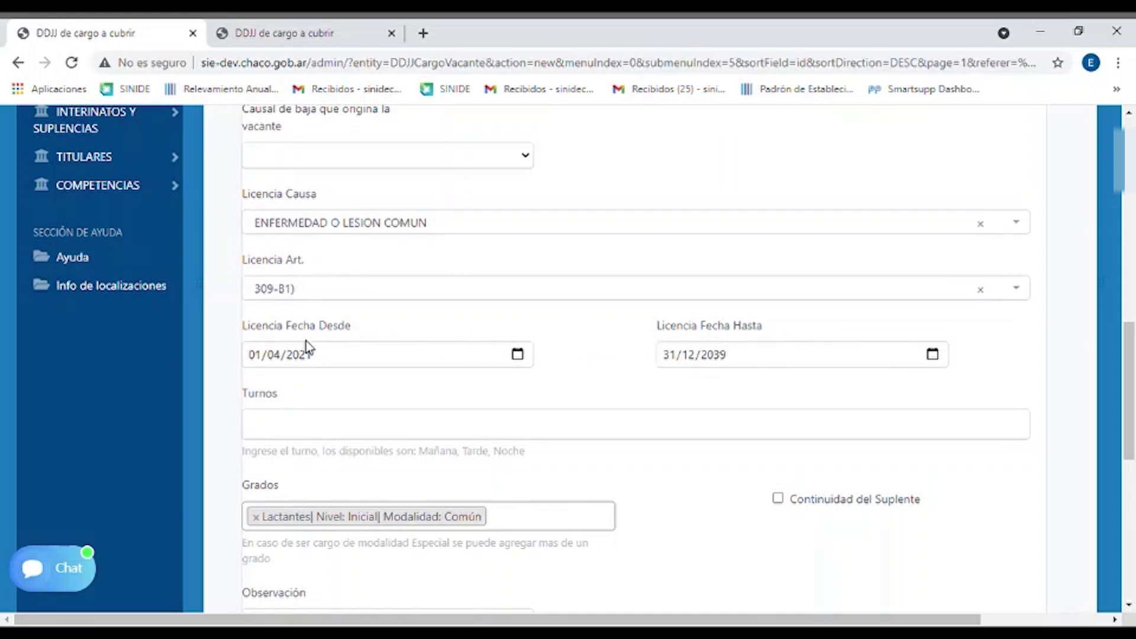
Enter 05/05/2020 as the Licencia Fecha Hasta, leaving Desde at 02/04/2021
{"action": "scroll", "coordinate": [580, 342], "scroll_direction": "up", "scroll_amount": 1}
{"action": "scroll", "coordinate": [568, 338], "scroll_direction": "down", "scroll_amount": 1}
{"action": "left_click", "coordinate": [523, 358]}
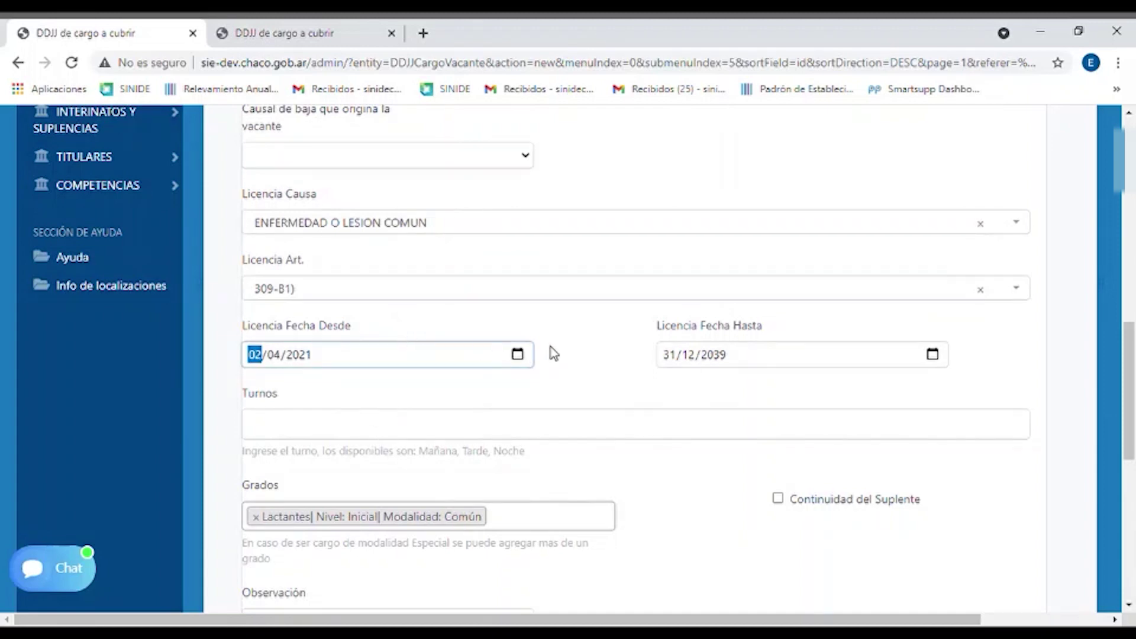
{"action": "left_click", "coordinate": [572, 351]}
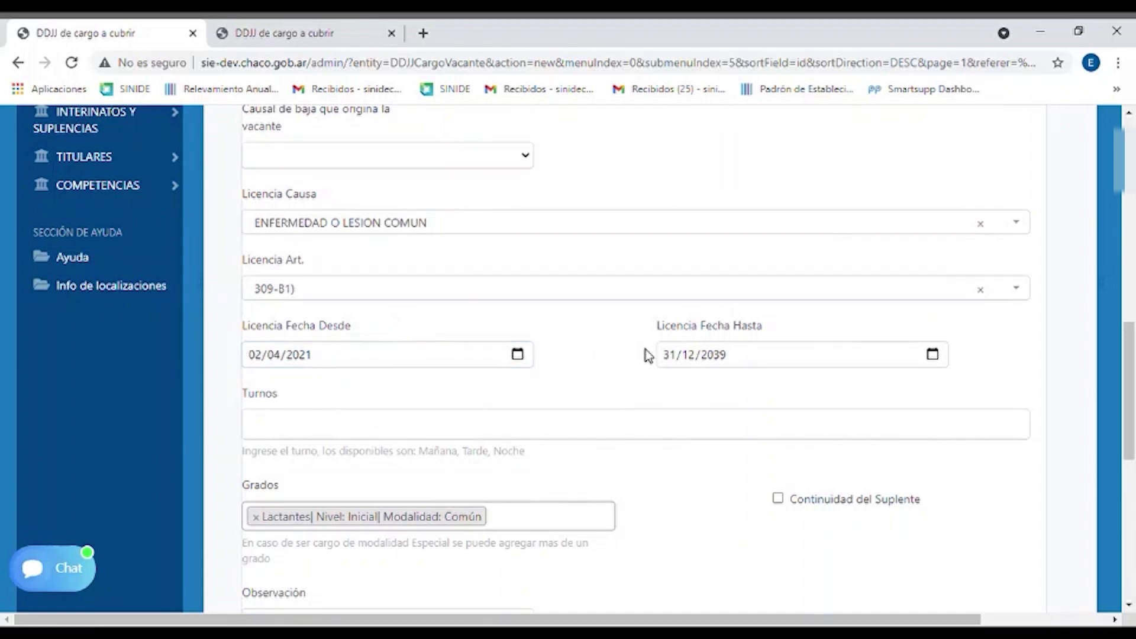
{"action": "left_click", "coordinate": [665, 355]}
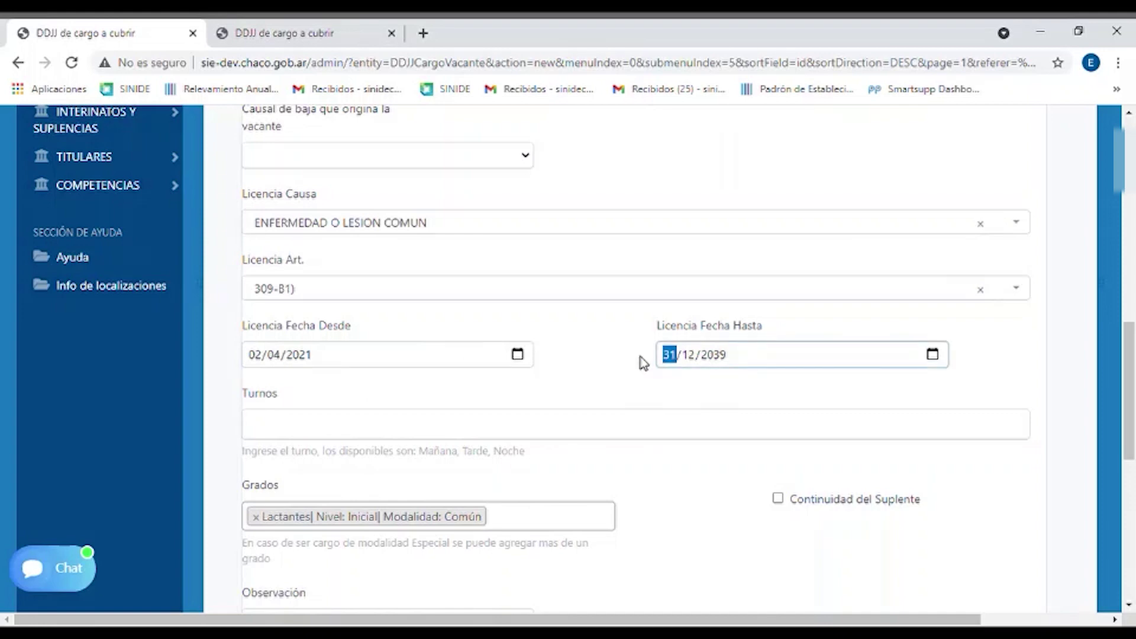
{"action": "type", "text": "05/05/"}
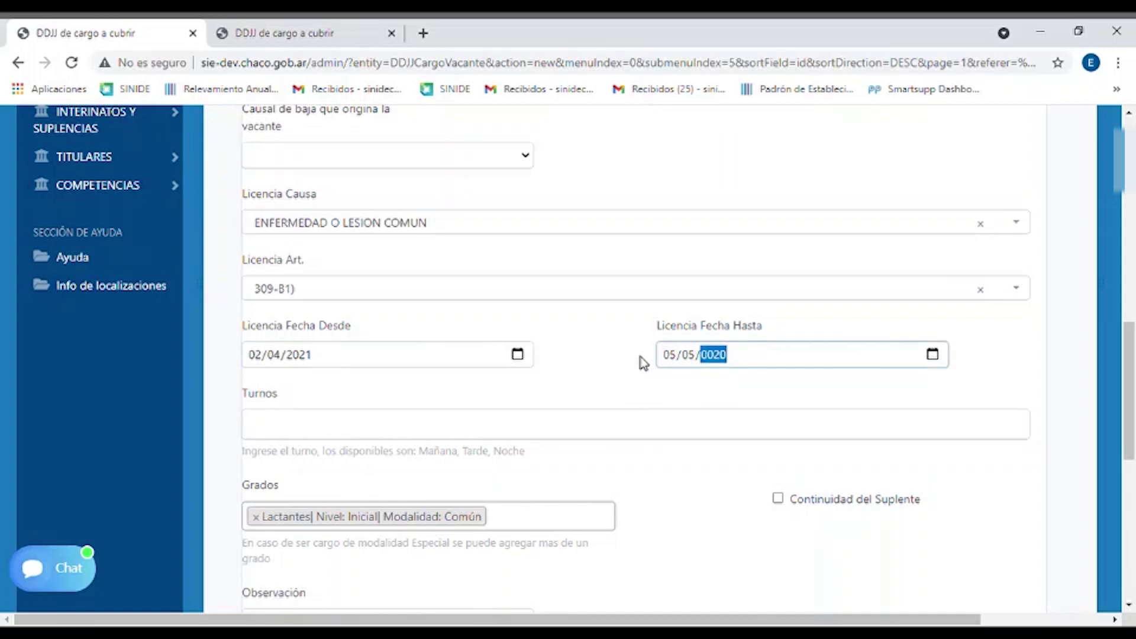
{"action": "type", "text": "20"}
{"action": "left_click", "coordinate": [631, 362]}
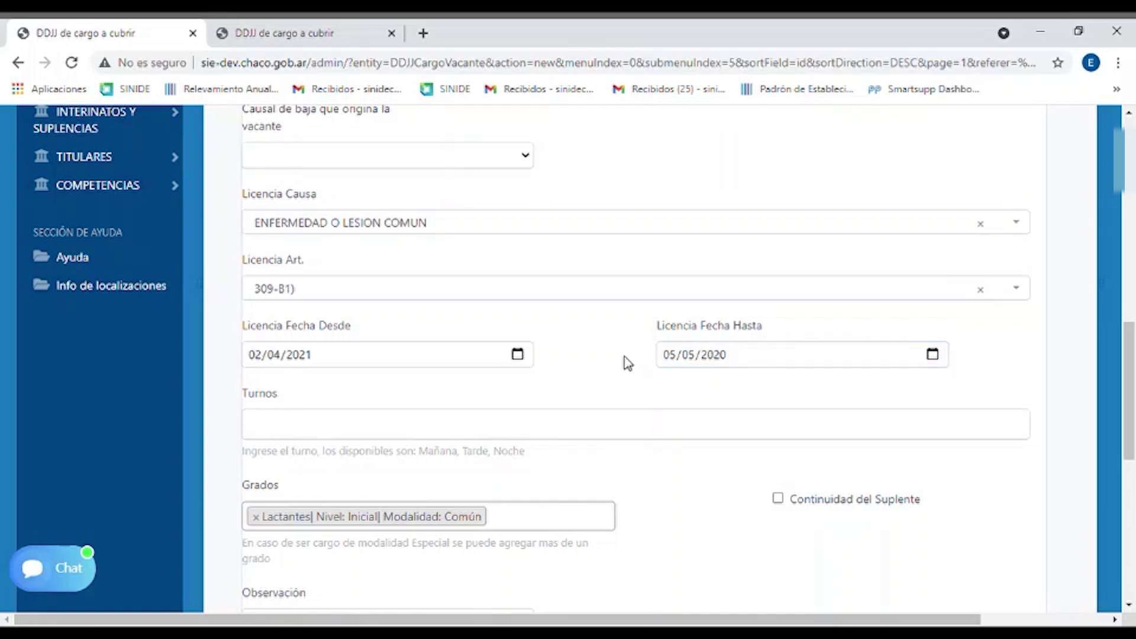
{"action": "scroll", "coordinate": [535, 378], "scroll_direction": "down", "scroll_amount": 1}
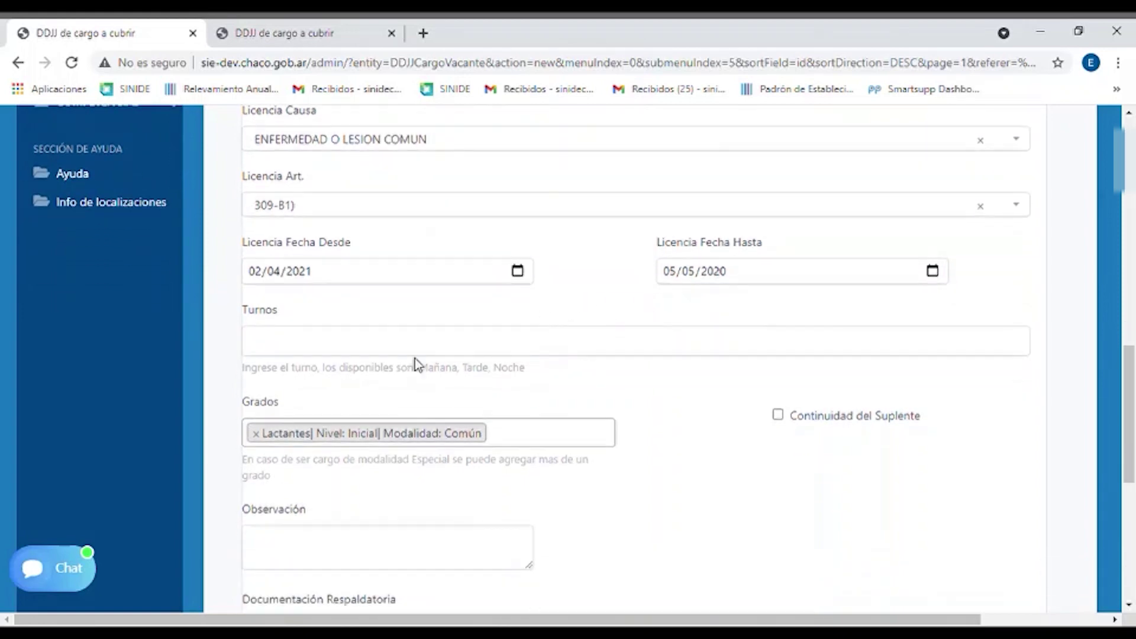
Add Mañana and Tarde as shifts in Turnos, then remove both tags
{"action": "left_click", "coordinate": [412, 347]}
{"action": "type", "text": "m"}
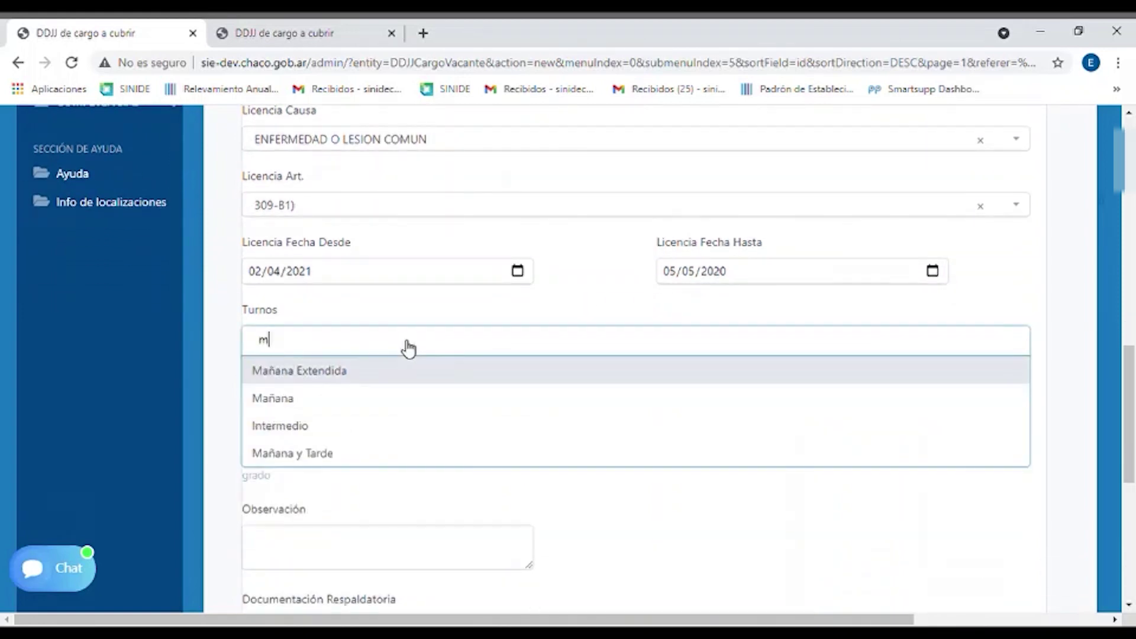
{"action": "left_click", "coordinate": [320, 407]}
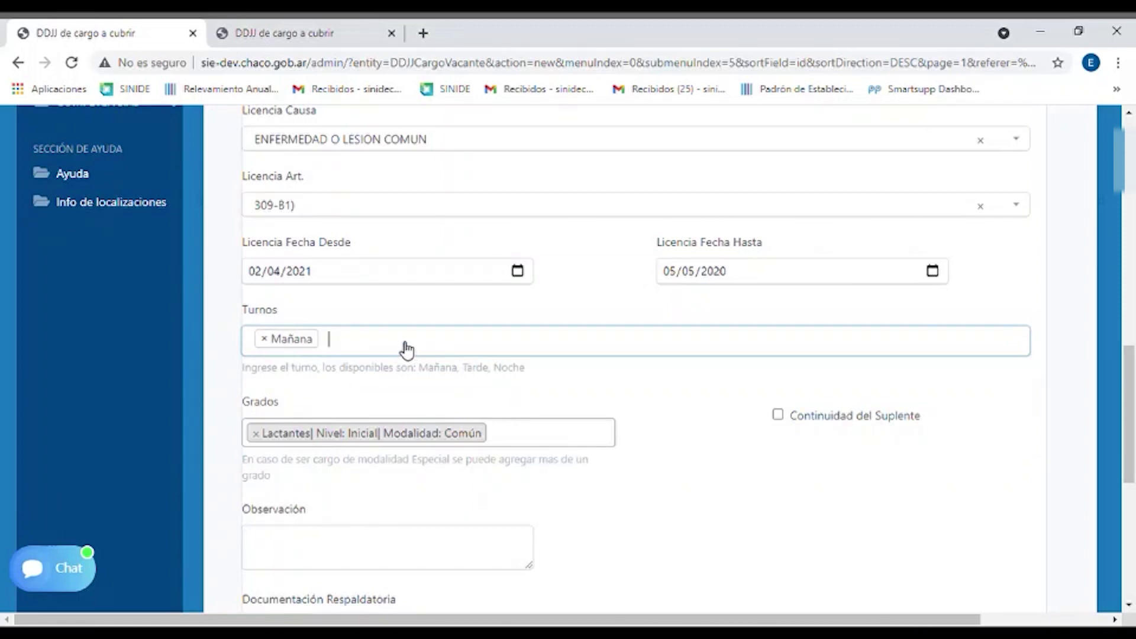
{"action": "type", "text": "t"}
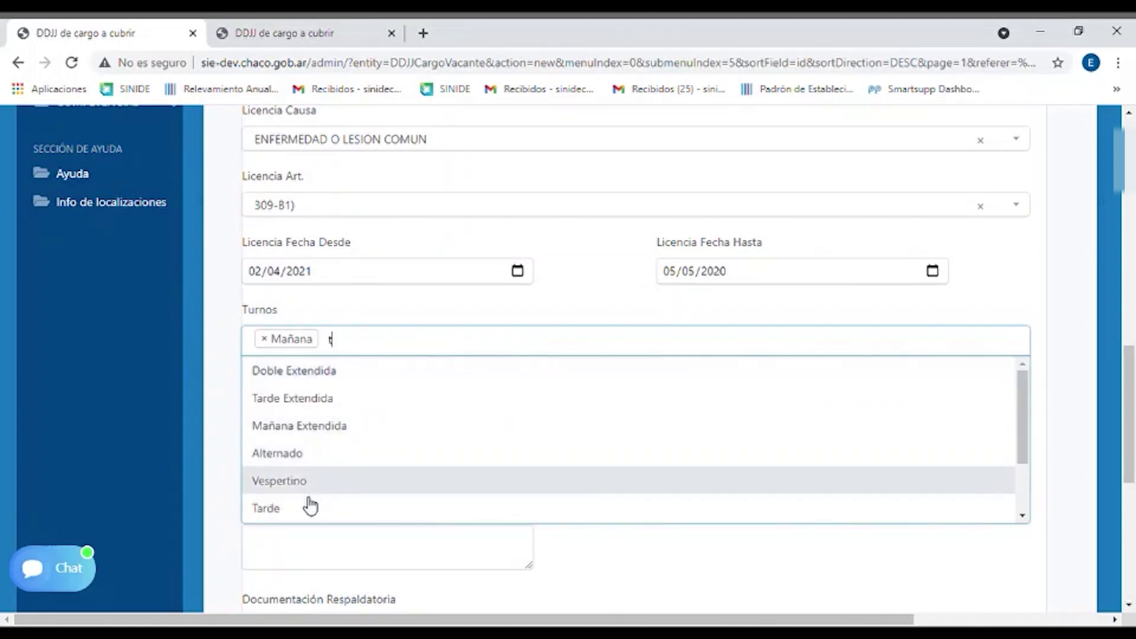
{"action": "left_click", "coordinate": [310, 508]}
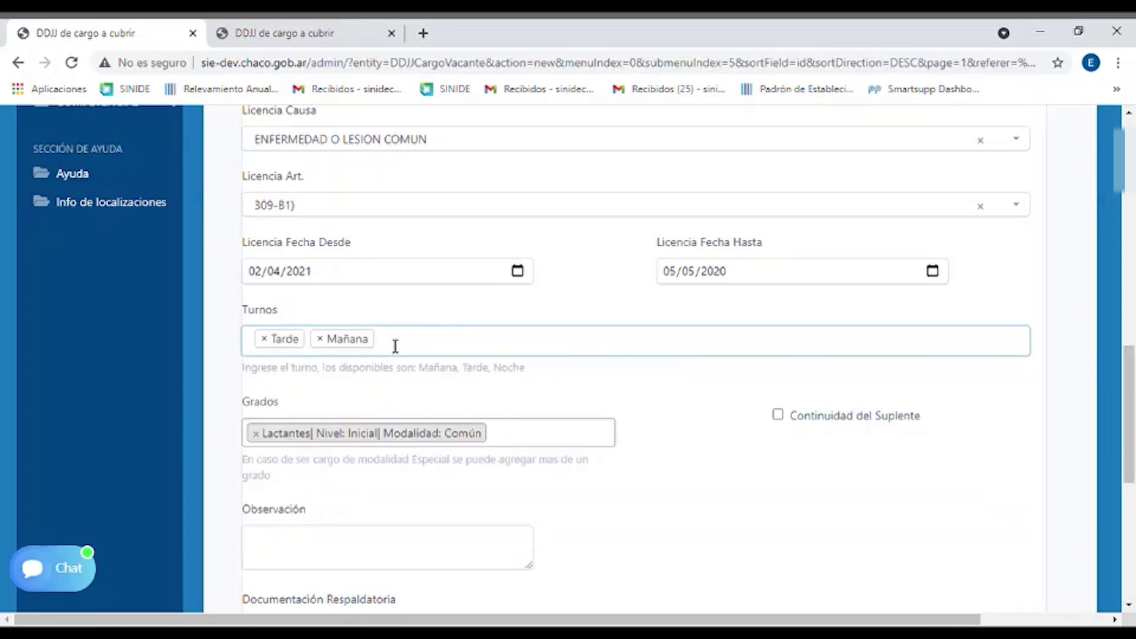
{"action": "left_click", "coordinate": [321, 339]}
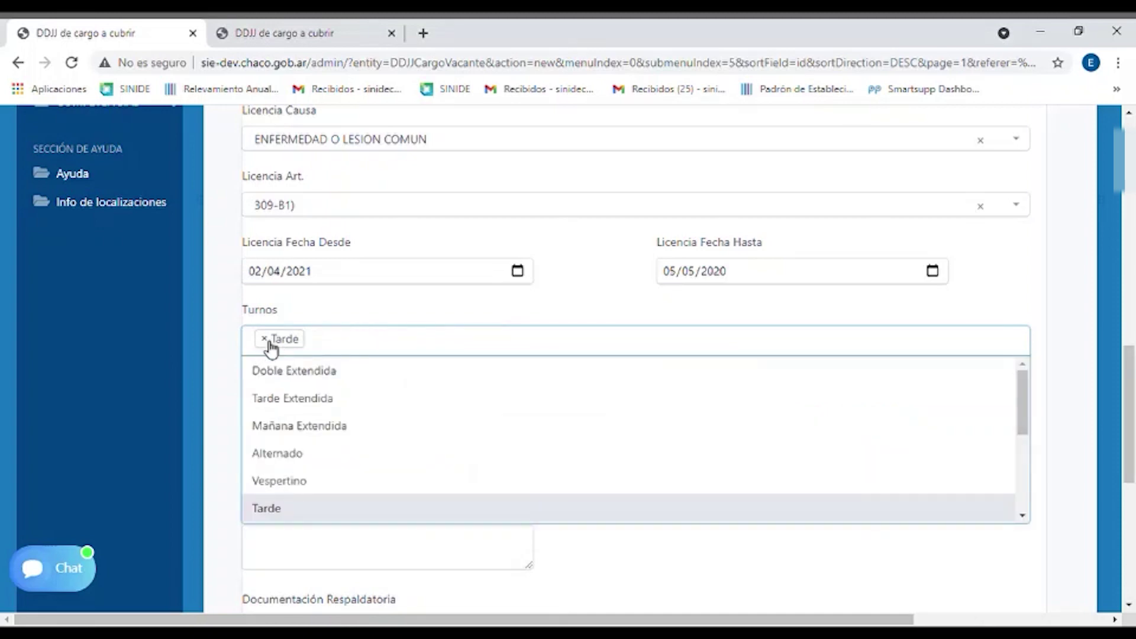
{"action": "left_click", "coordinate": [265, 339]}
{"action": "left_click", "coordinate": [382, 343]}
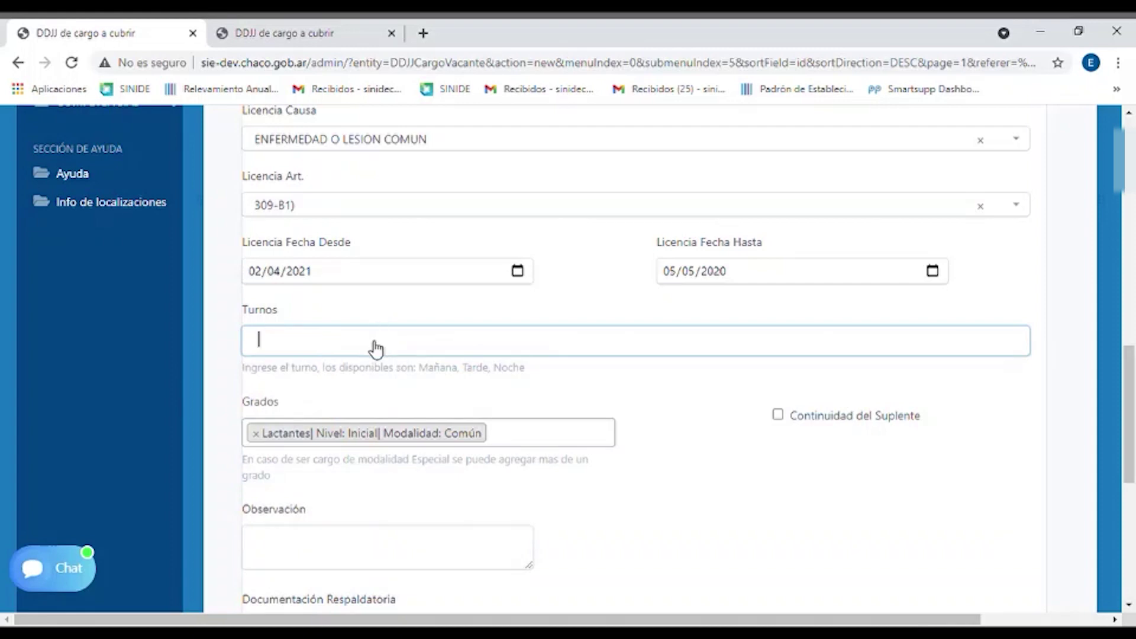
Search 'ma' and set Mañana as the only shift
{"action": "left_click", "coordinate": [376, 349]}
{"action": "type", "text": "ma"}
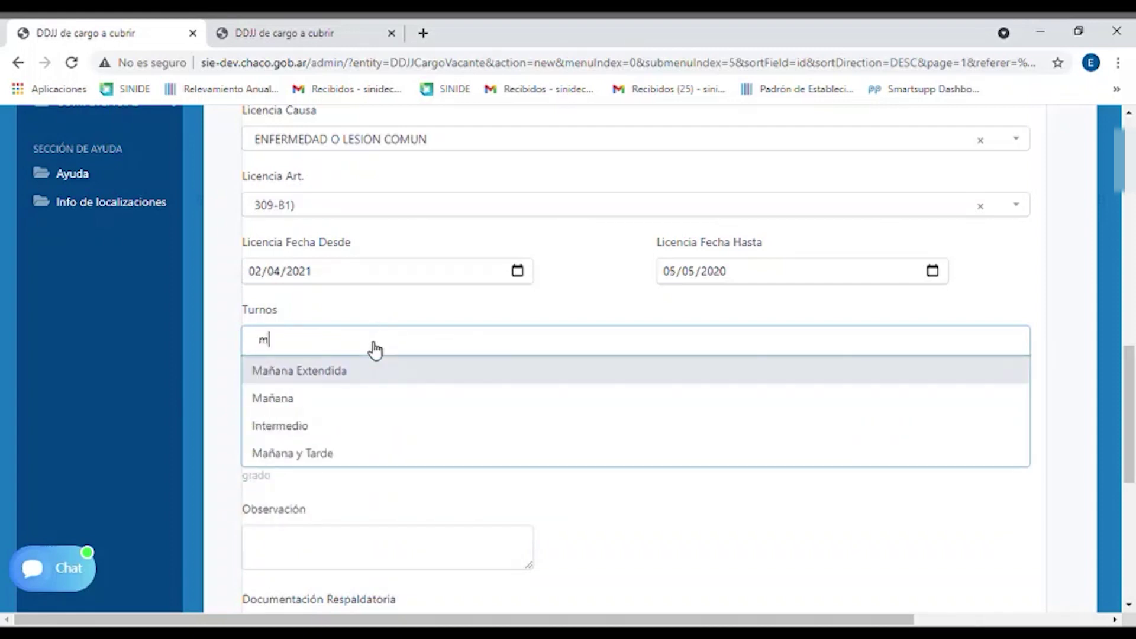
{"action": "left_click", "coordinate": [323, 397]}
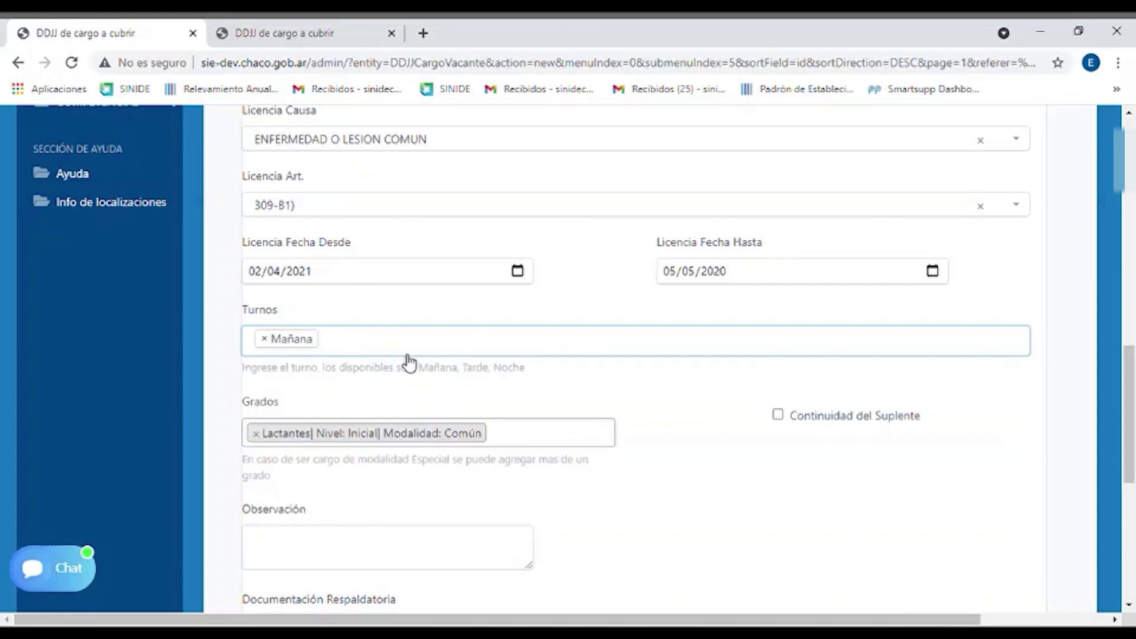
{"action": "scroll", "coordinate": [406, 363], "scroll_direction": "down", "scroll_amount": 1}
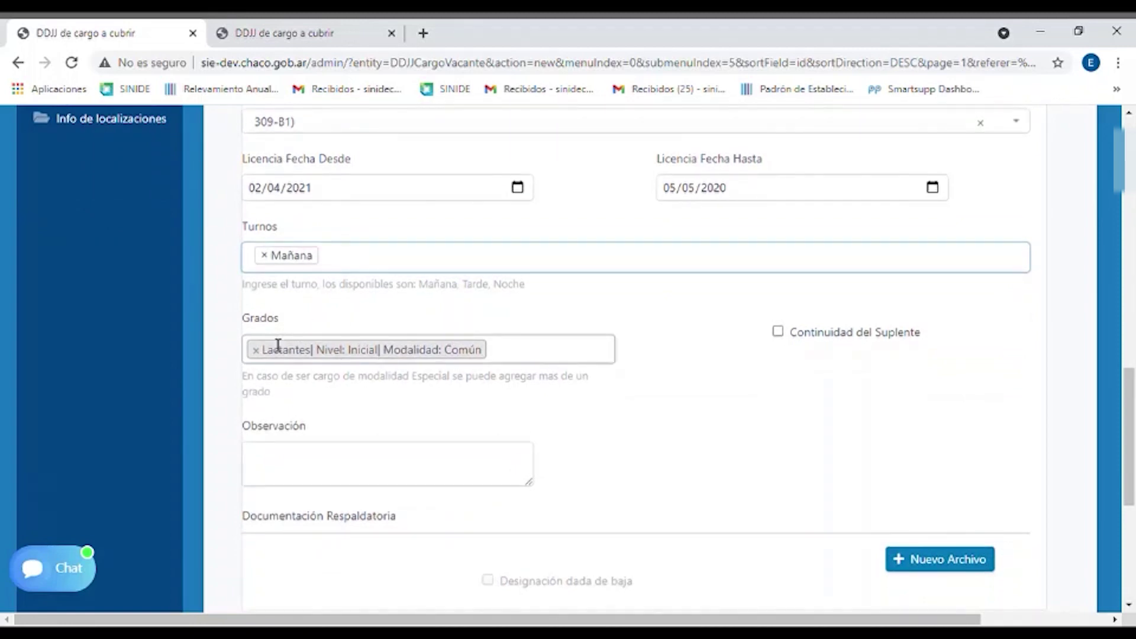
Remove Lactantes from Grados, add 1er and 2do Grado/Año, then clear both tags
{"action": "left_click", "coordinate": [255, 350]}
{"action": "left_click", "coordinate": [711, 362]}
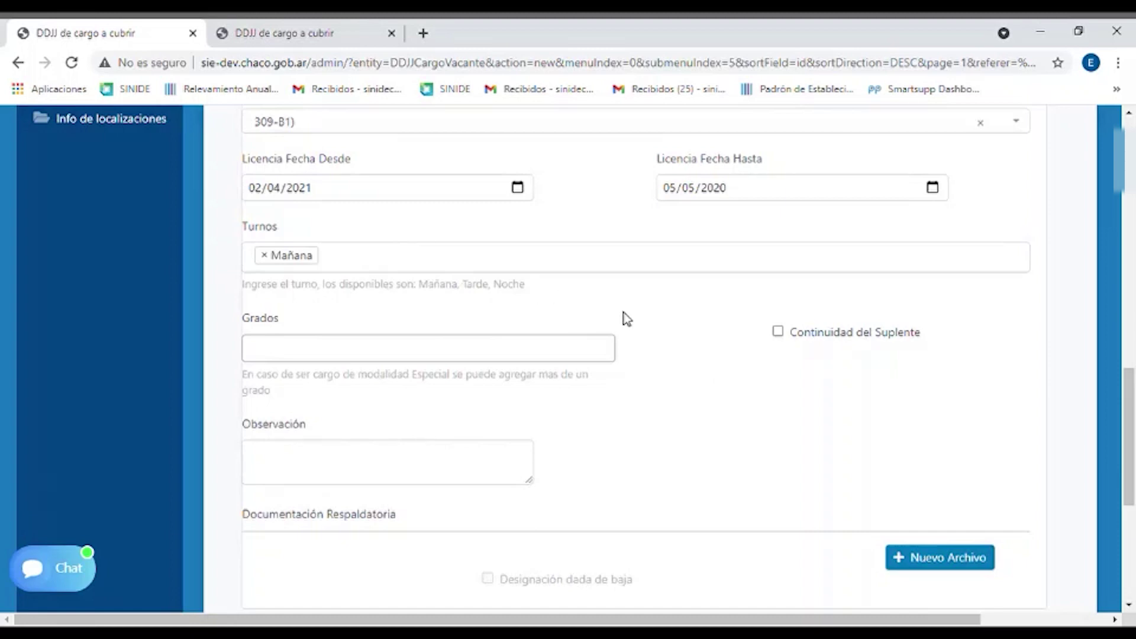
{"action": "scroll", "coordinate": [745, 357], "scroll_direction": "up", "scroll_amount": 2}
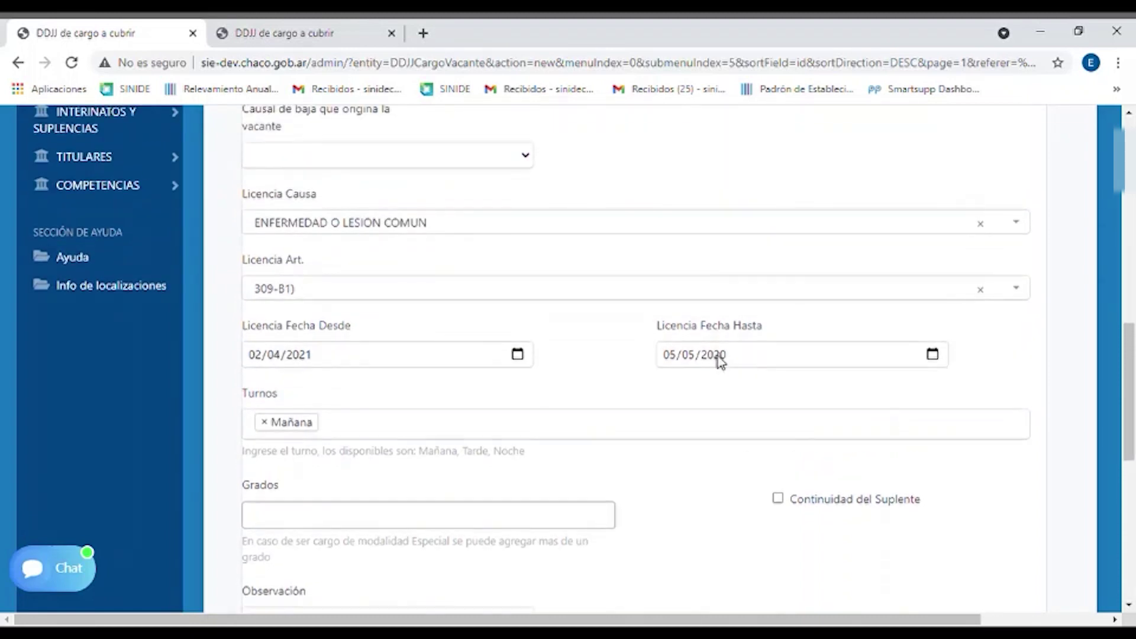
{"action": "scroll", "coordinate": [719, 357], "scroll_direction": "down", "scroll_amount": 2}
{"action": "left_click", "coordinate": [511, 350]}
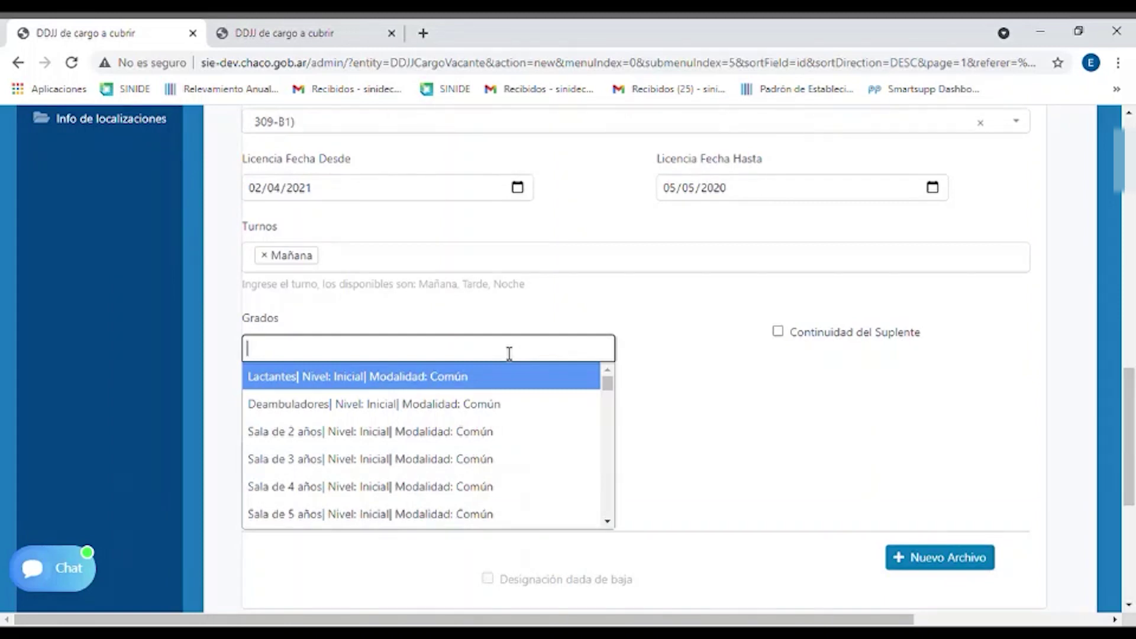
{"action": "type", "text": "1"}
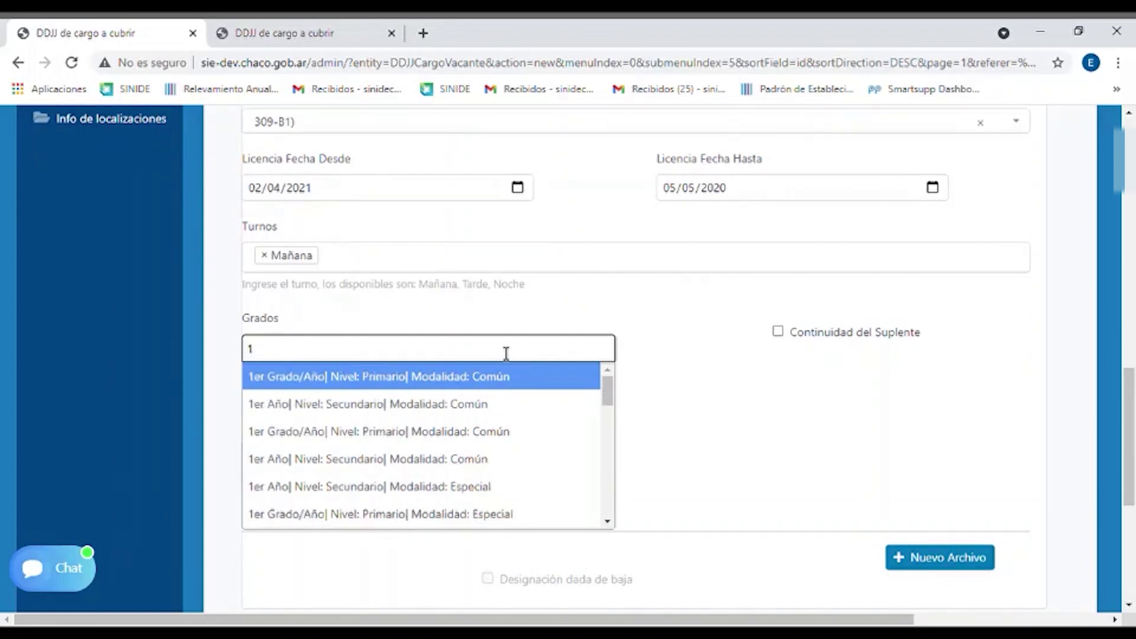
{"action": "left_click", "coordinate": [451, 379]}
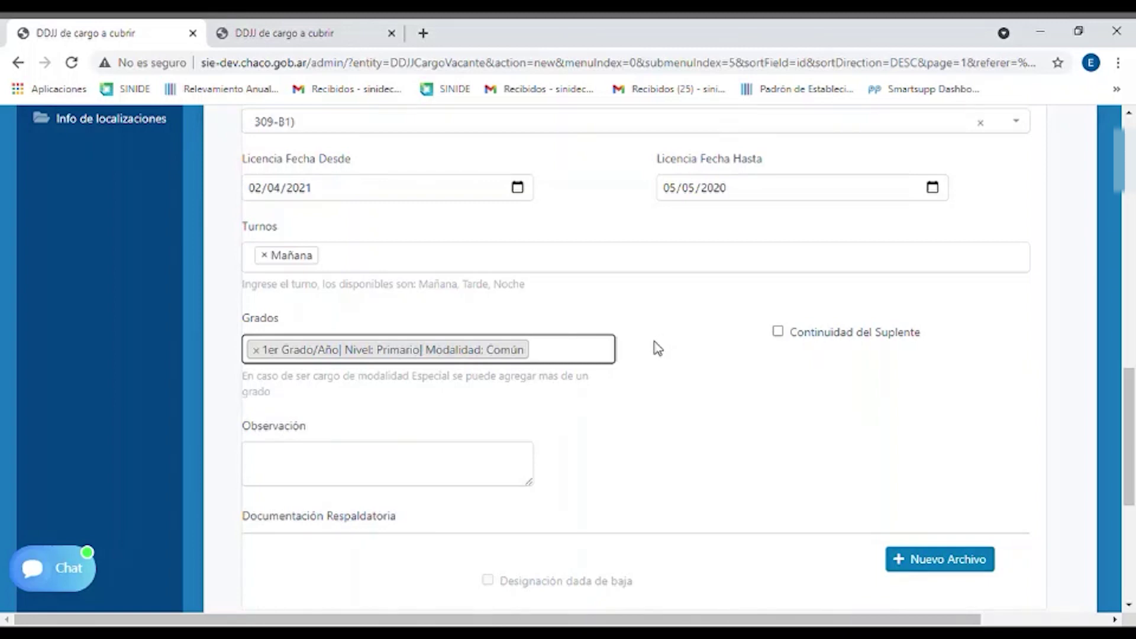
{"action": "type", "text": "2"}
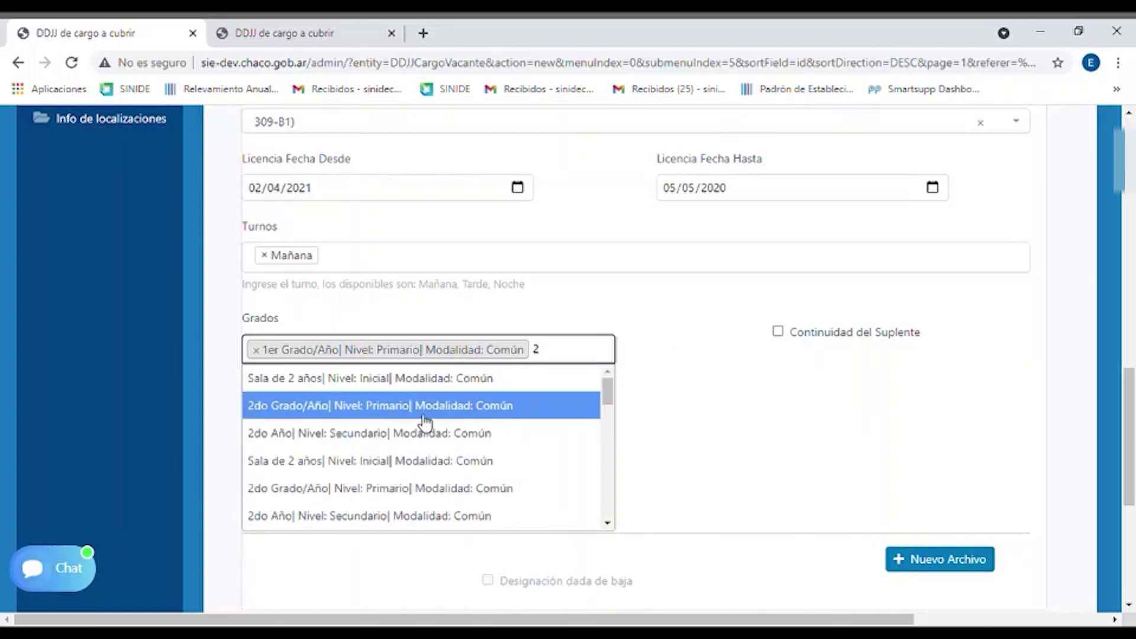
{"action": "left_click", "coordinate": [424, 409]}
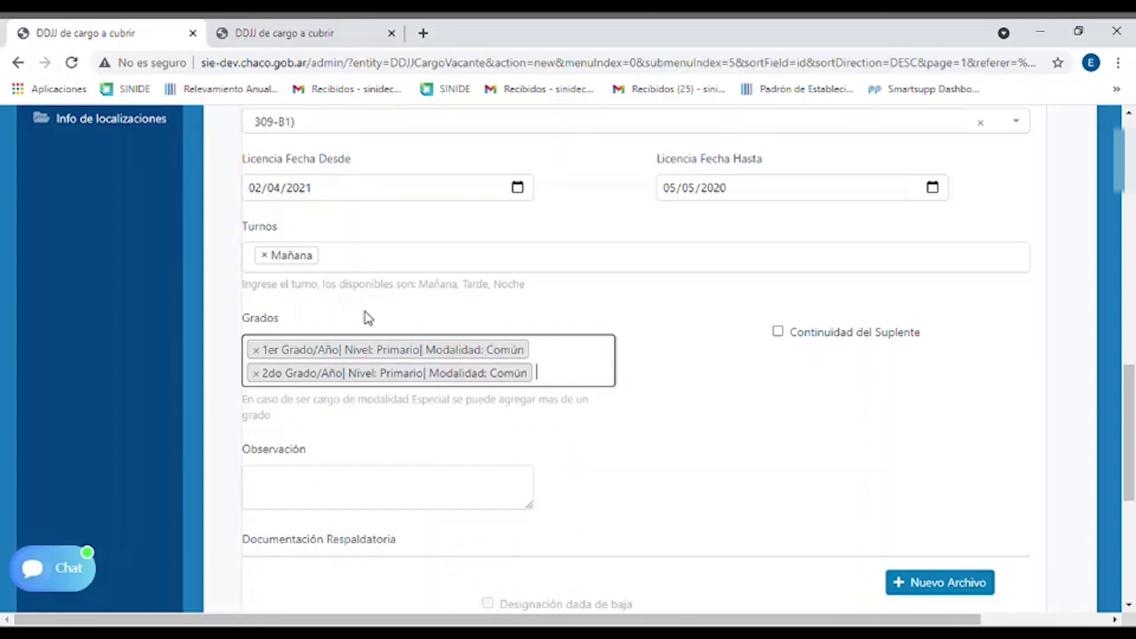
{"action": "left_click", "coordinate": [259, 382]}
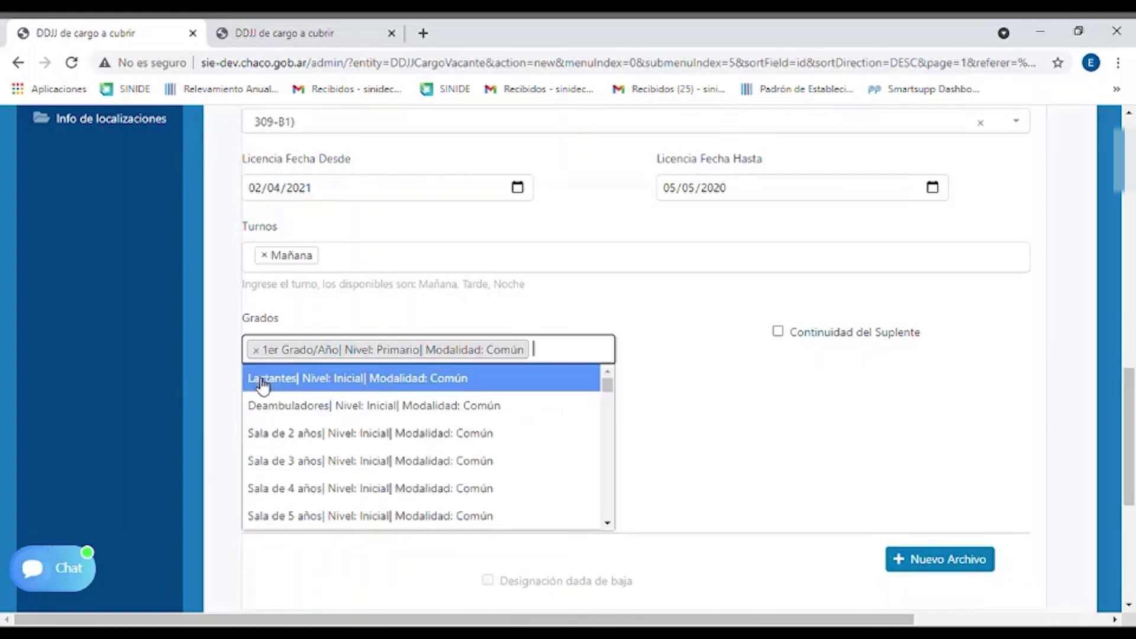
{"action": "left_click", "coordinate": [769, 371]}
{"action": "left_click", "coordinate": [257, 351]}
{"action": "left_click", "coordinate": [640, 385]}
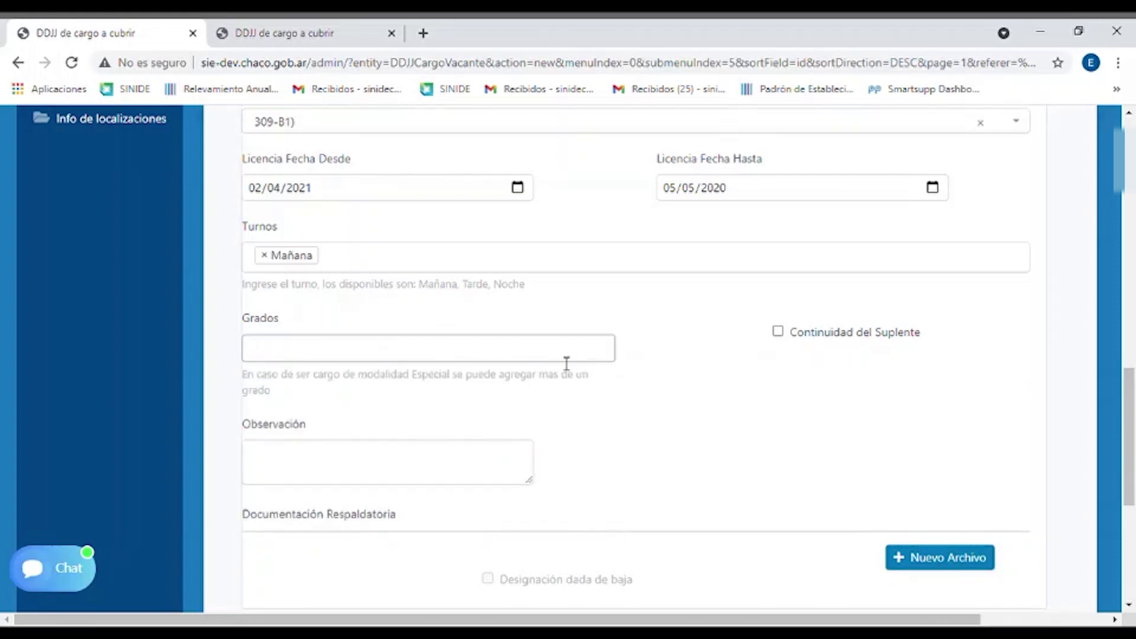
Add 1er Grado/Año | Nivel: Primario | Modalidad: Común as the single grade
{"action": "left_click", "coordinate": [525, 363]}
{"action": "type", "text": "1"}
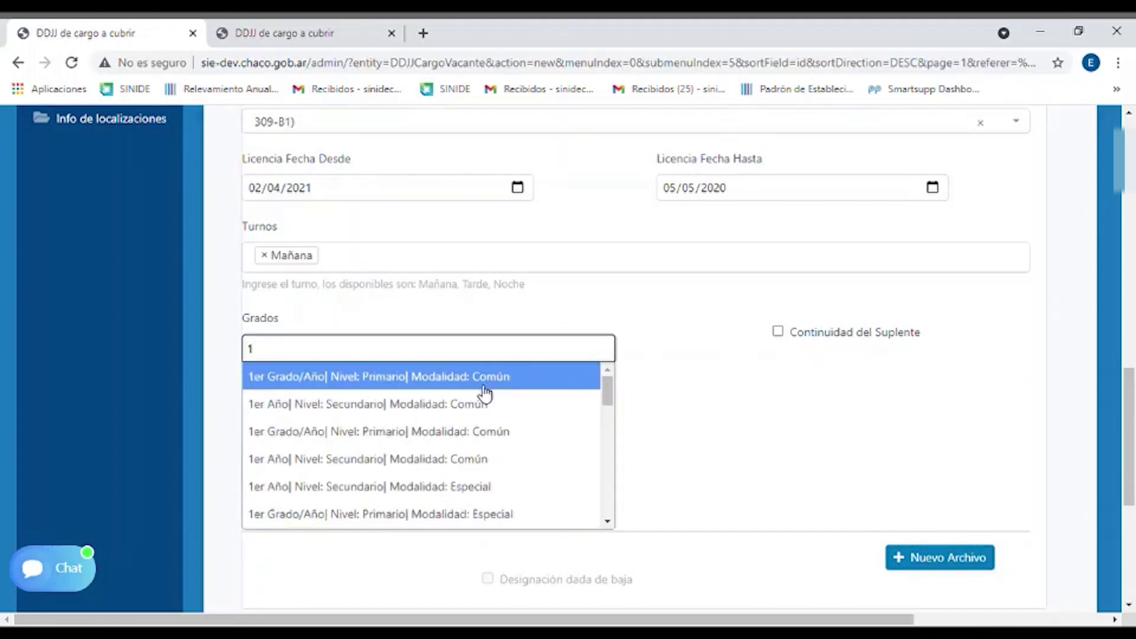
{"action": "left_click", "coordinate": [482, 383]}
{"action": "scroll", "coordinate": [684, 349], "scroll_direction": "up", "scroll_amount": 4}
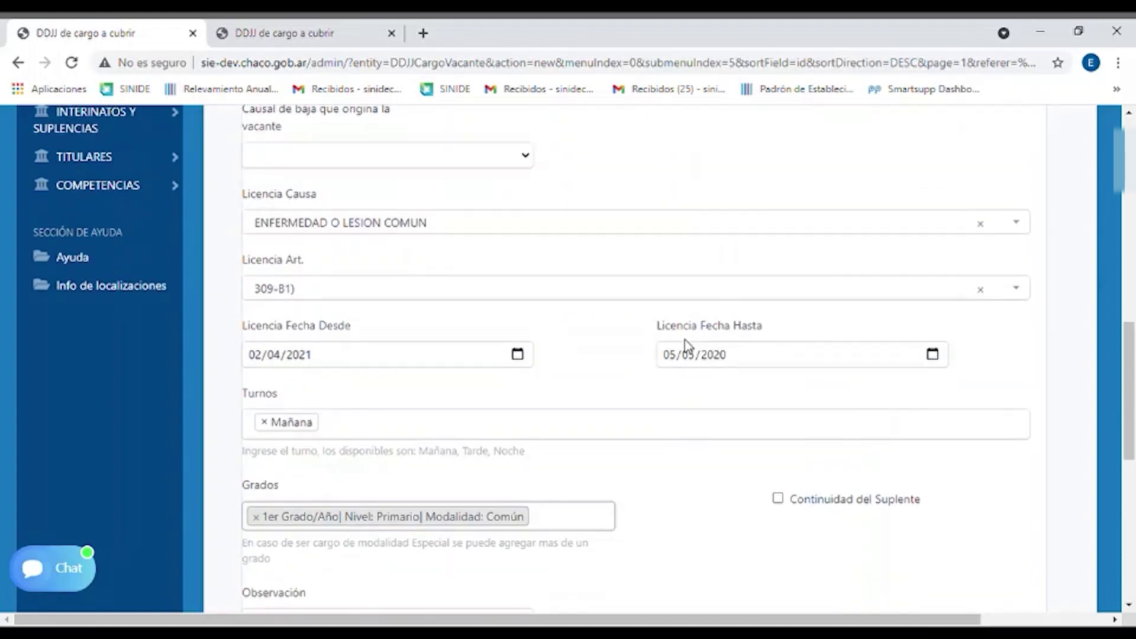
Save the declaration with Guardar cambios and go back to the DDJJ de cargo a cubrir list
{"action": "scroll", "coordinate": [688, 347], "scroll_direction": "down", "scroll_amount": 5}
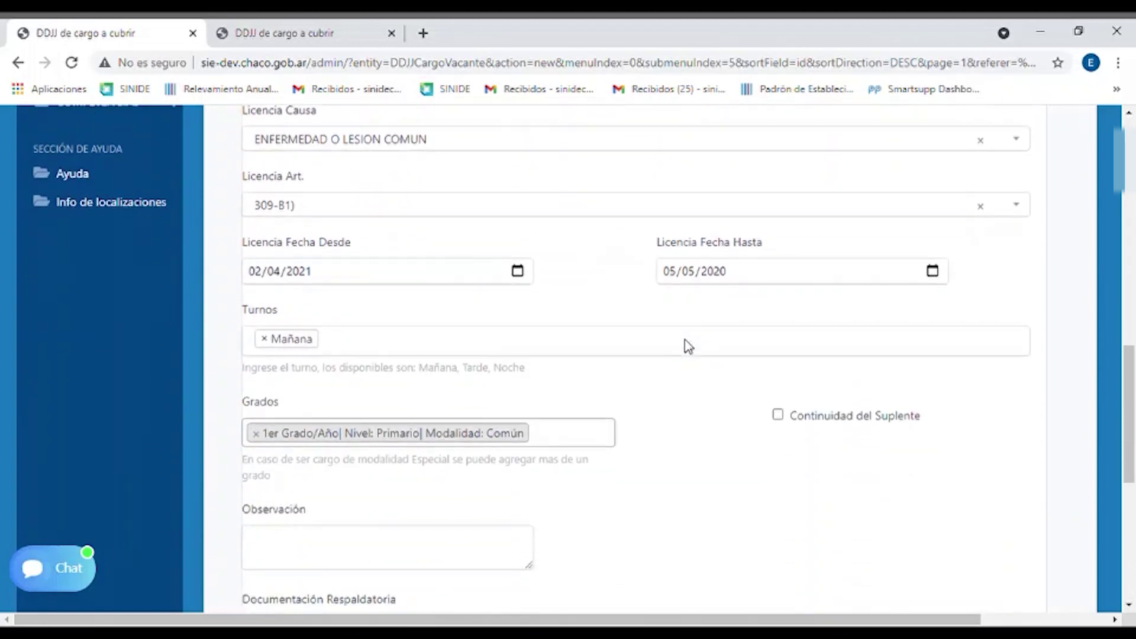
{"action": "scroll", "coordinate": [688, 347], "scroll_direction": "down", "scroll_amount": 4}
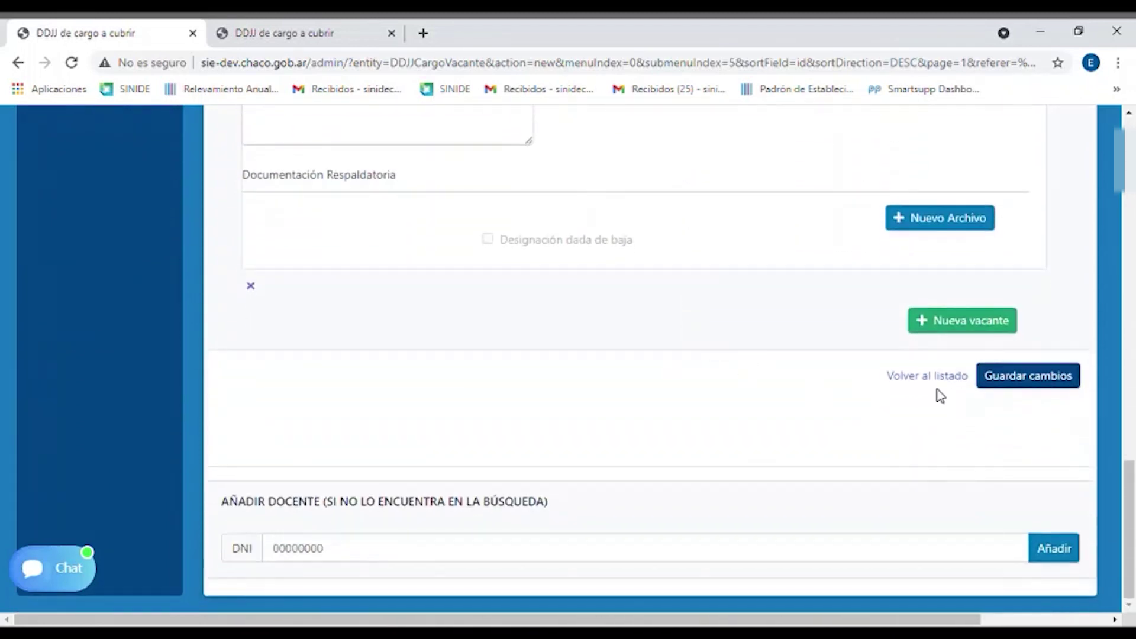
{"action": "left_click", "coordinate": [1027, 379]}
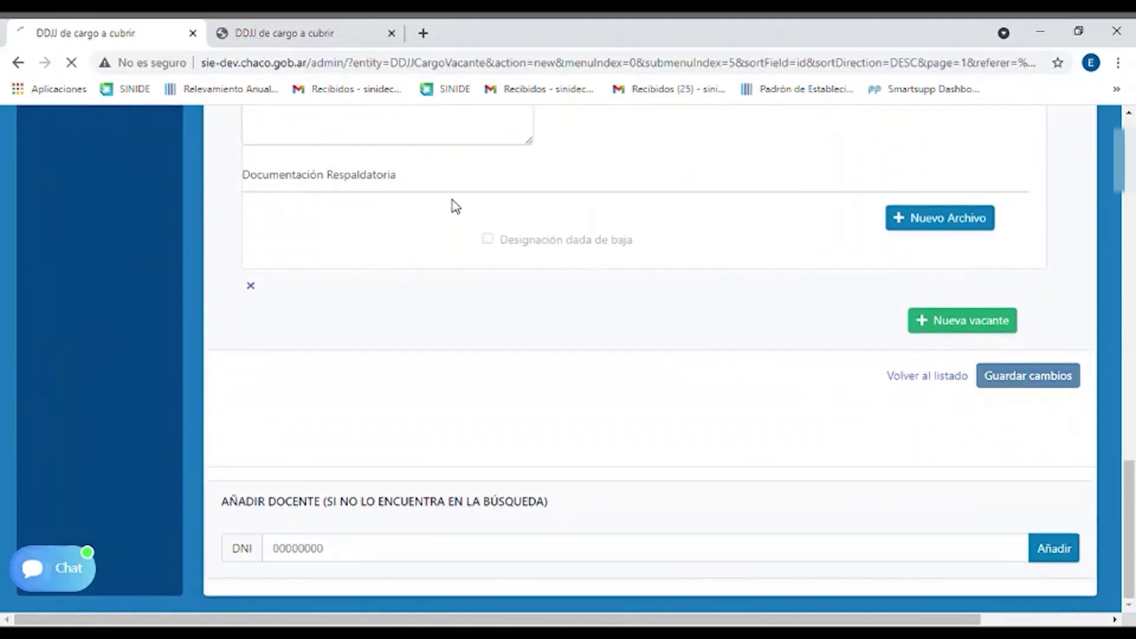
{"action": "left_click", "coordinate": [293, 26]}
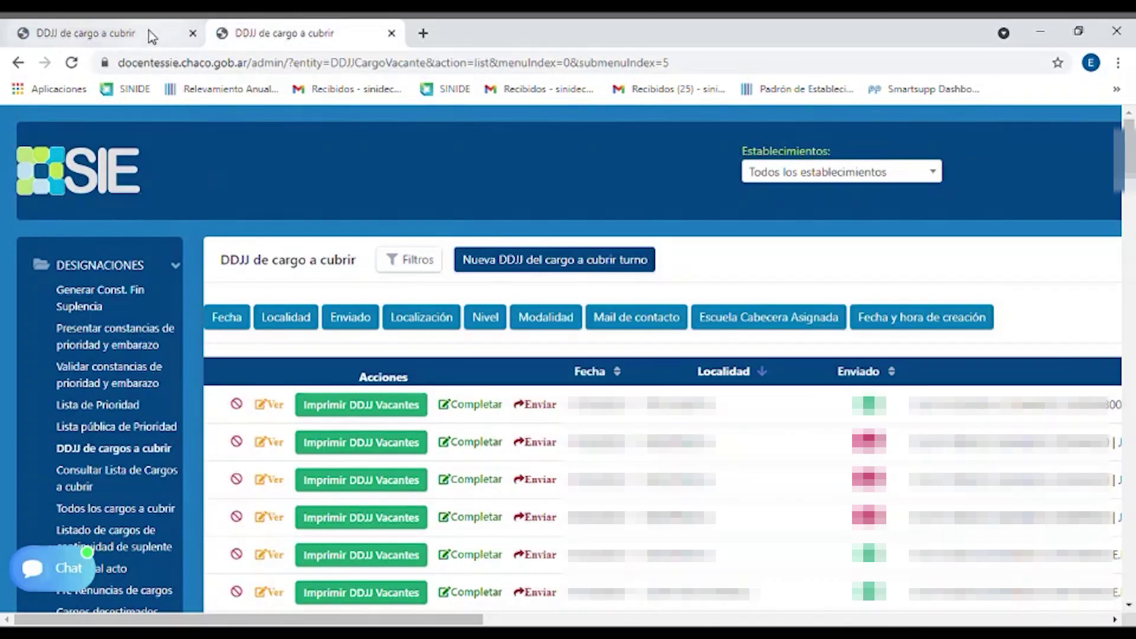